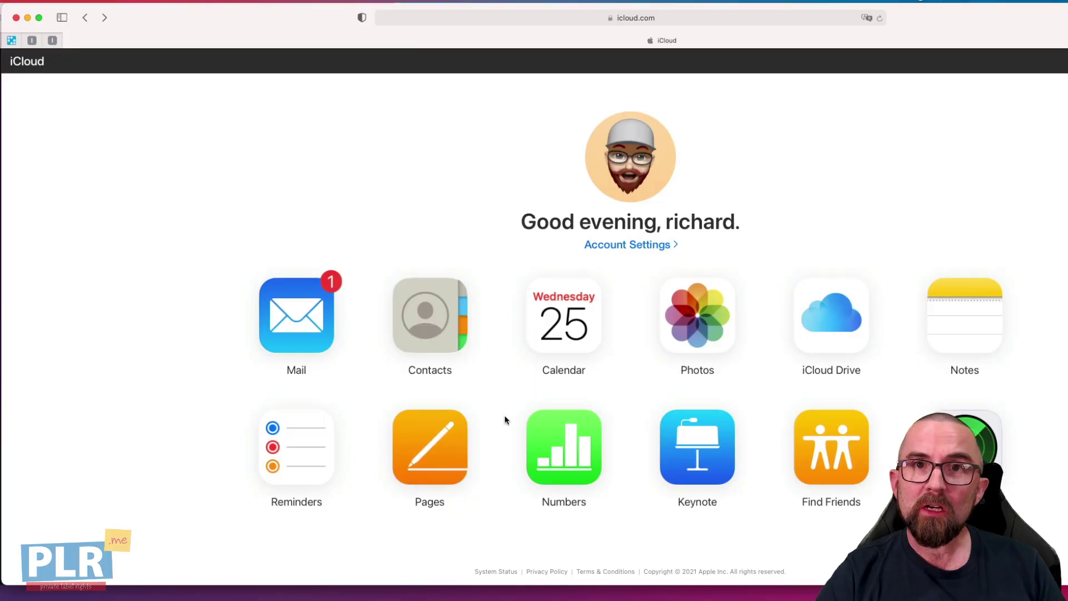
Launch Pages and browse into the empty PLR folder in the Pages documents.
click(445, 455)
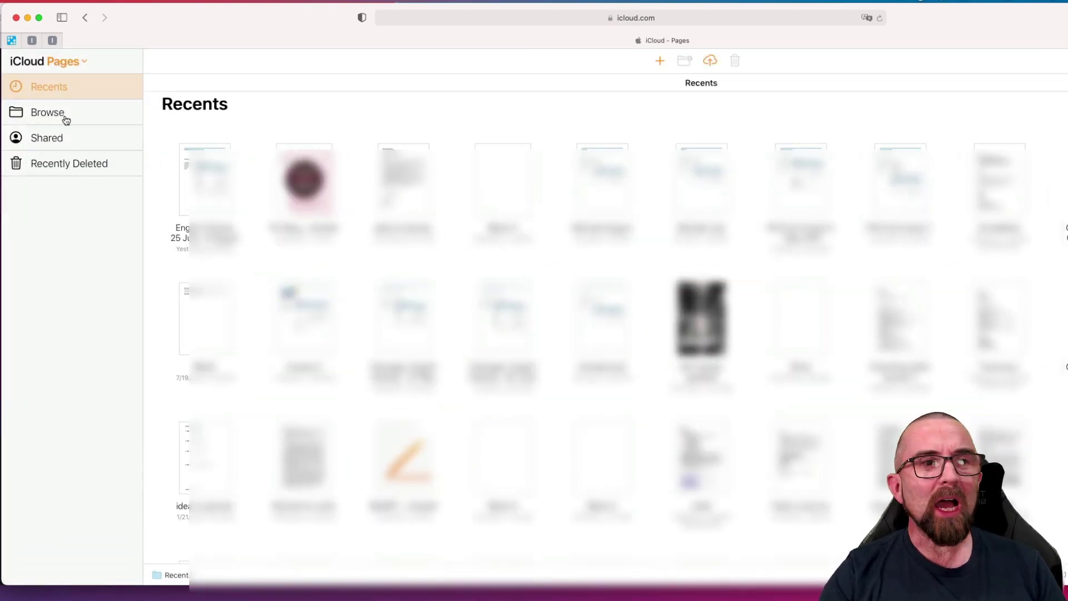
click(58, 113)
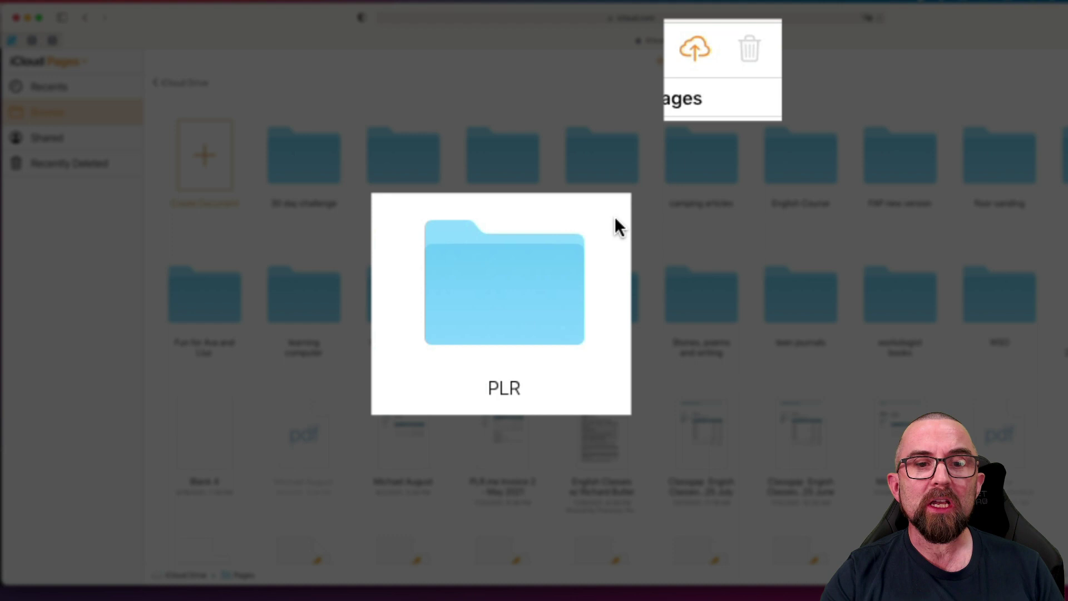
mouse_move(504, 284)
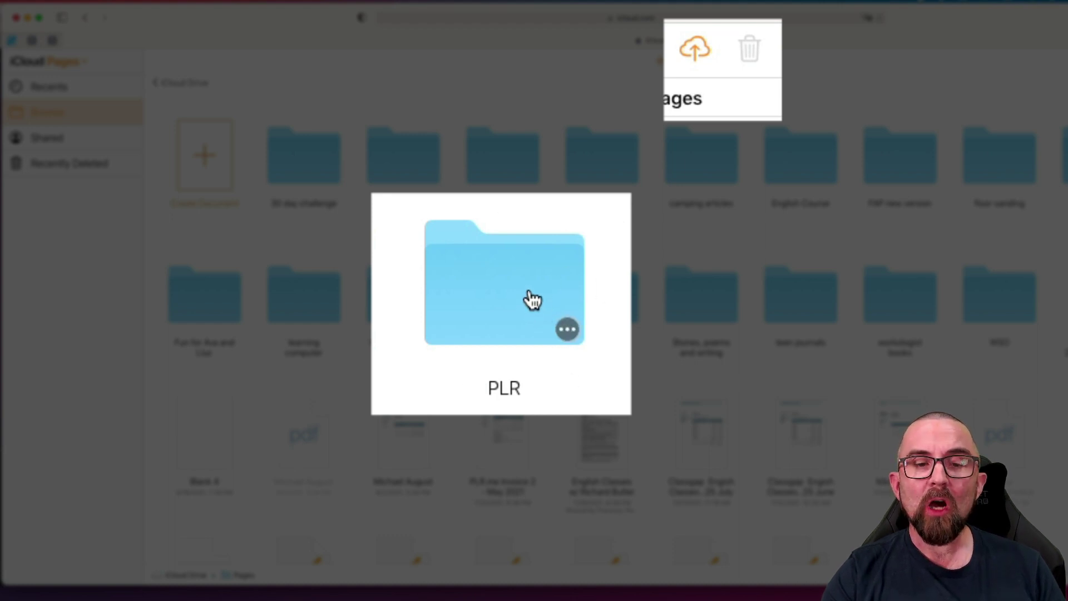
click(543, 308)
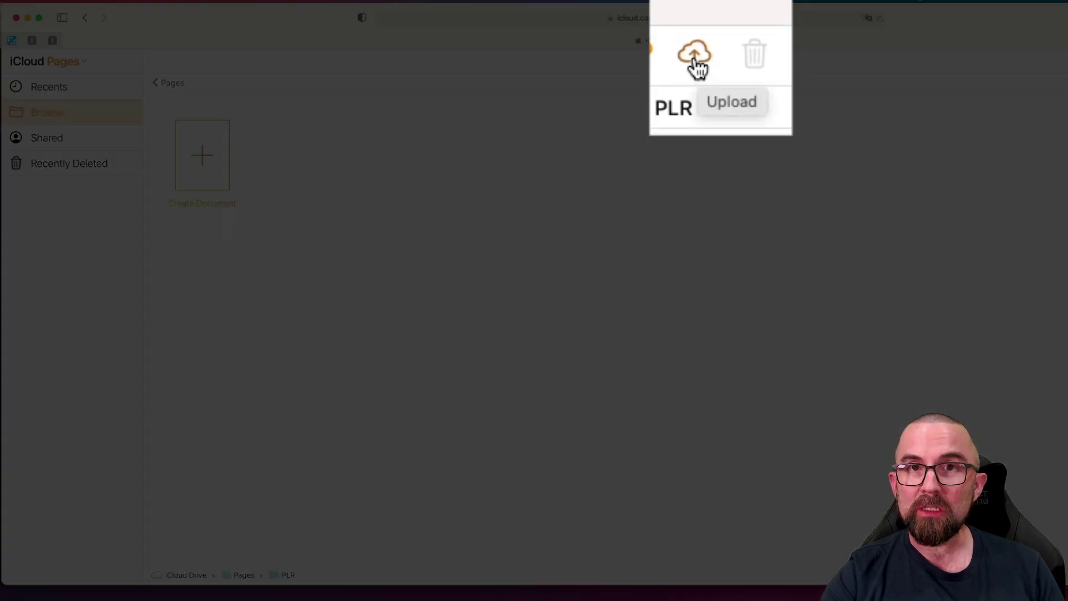
Upload Top-10-Small-Changes-With-a-Big-Impact.pages from the Downloads folder into PLR.
click(702, 61)
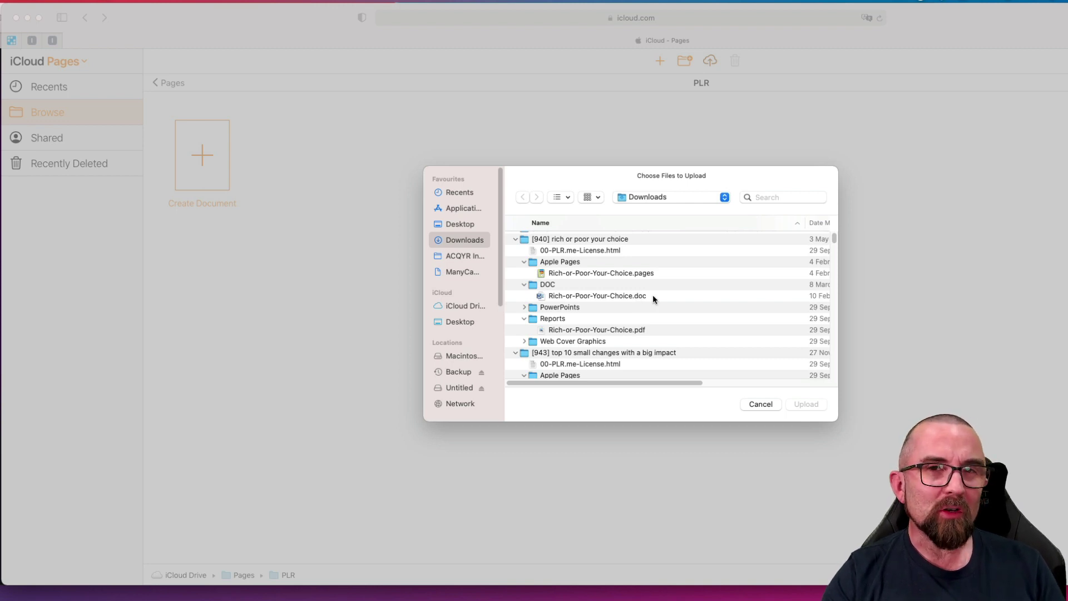
scroll(652, 300, down, 1)
scroll(652, 300, down, 1)
scroll(652, 300, down, 1)
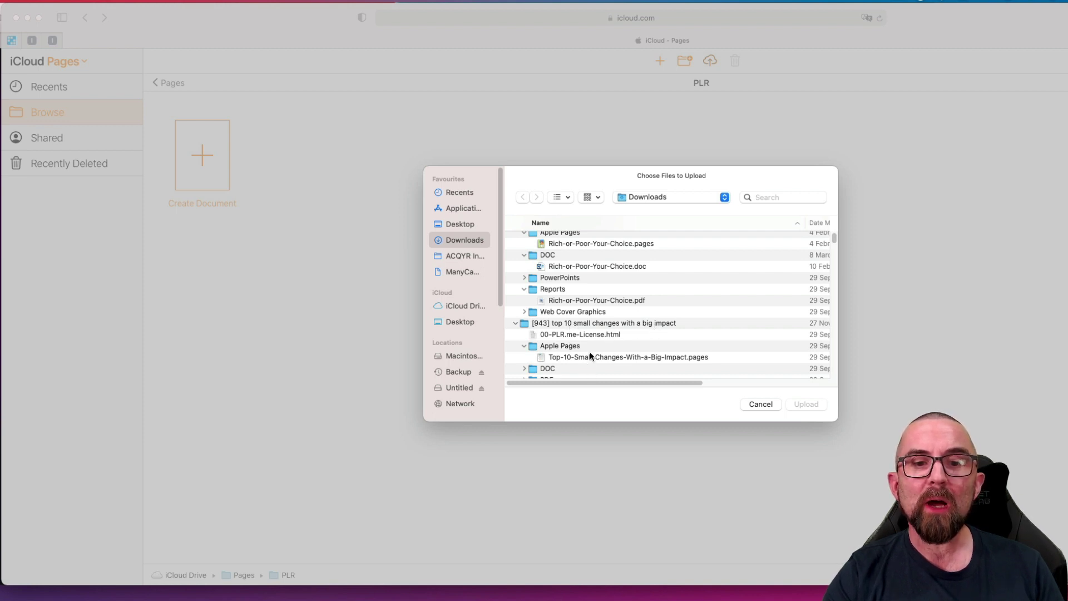
click(670, 359)
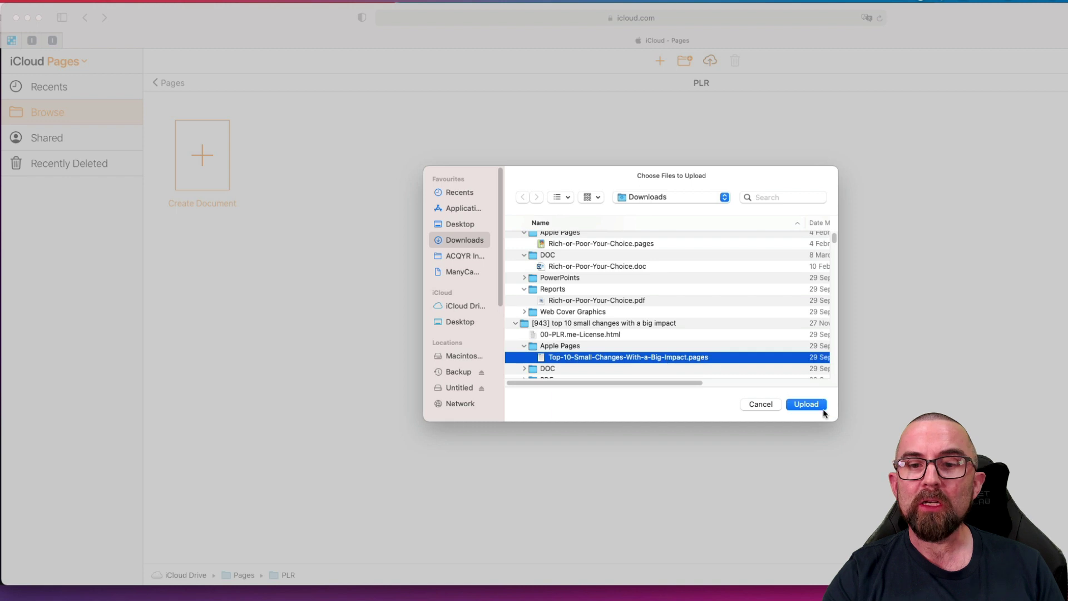
click(806, 405)
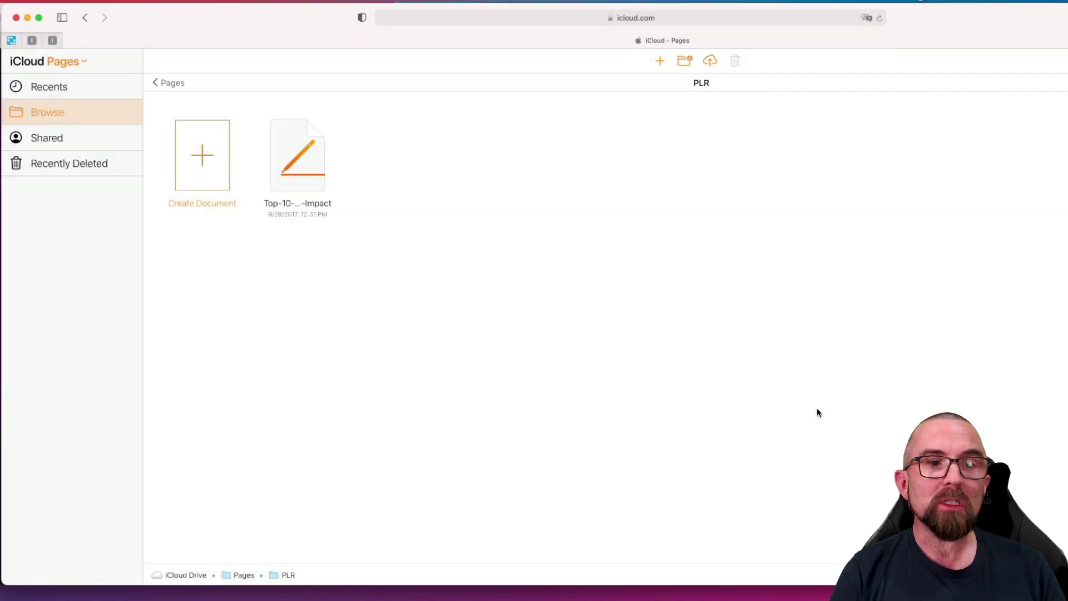
Open the Top-10 document and widen the TOP banner and Small Changes heading boxes.
double_click(318, 168)
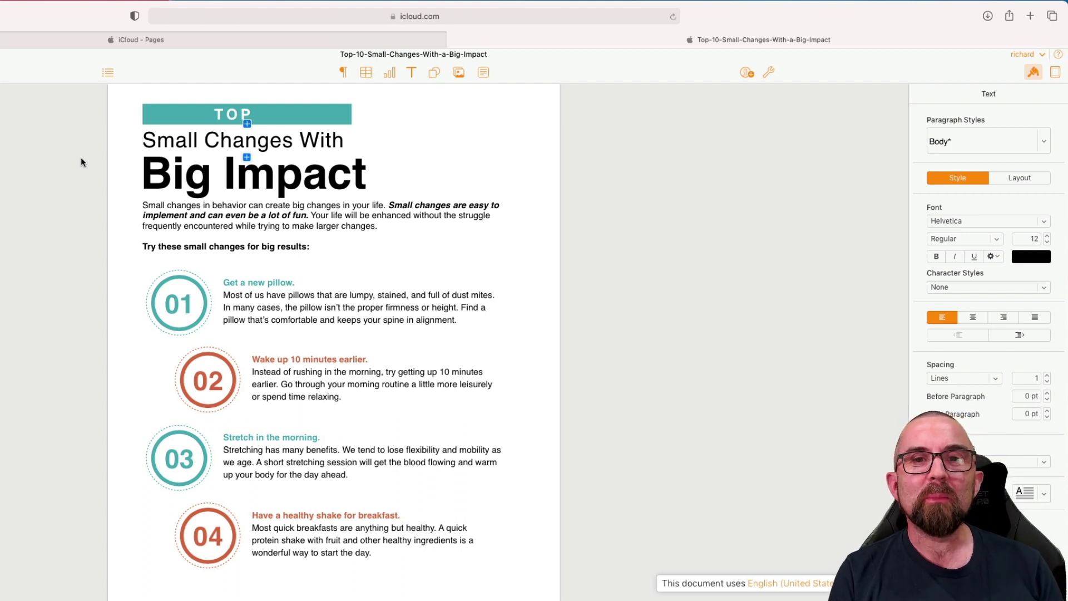
click(273, 119)
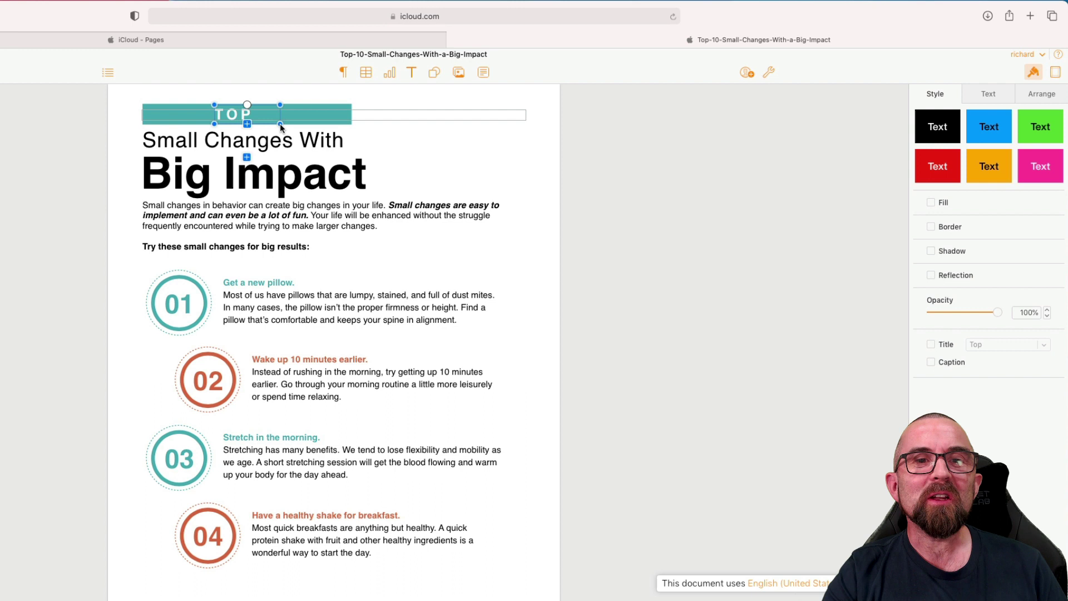
drag(280, 123, 303, 124)
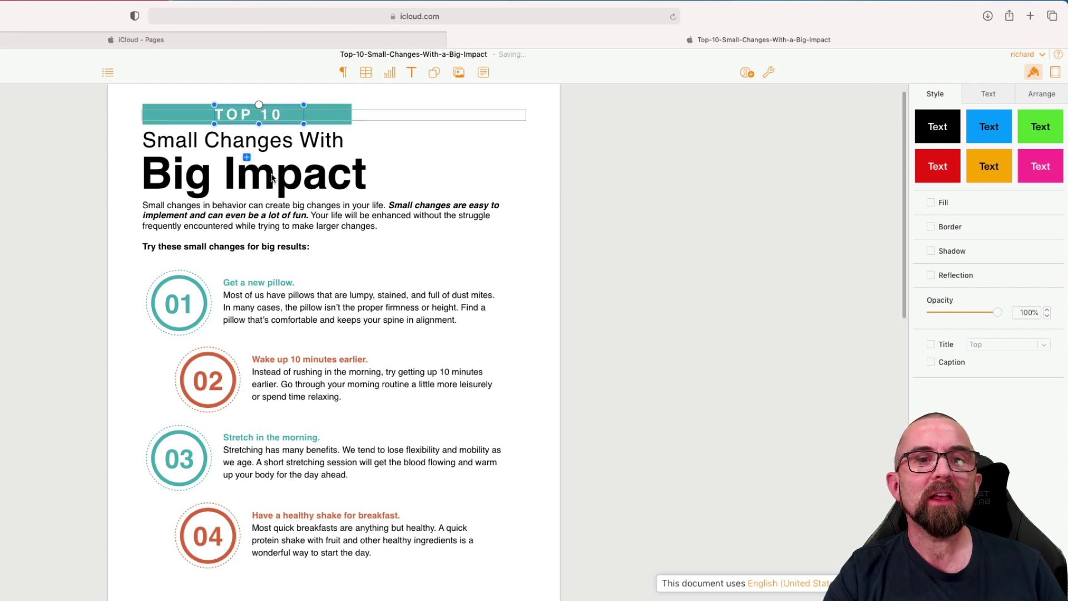
click(251, 149)
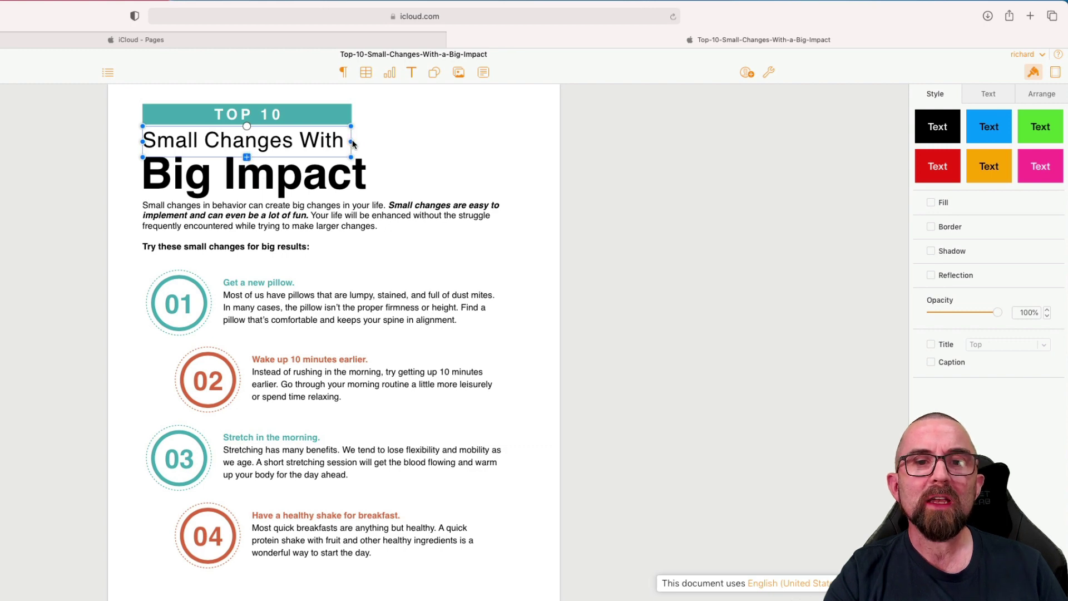
drag(351, 143, 371, 143)
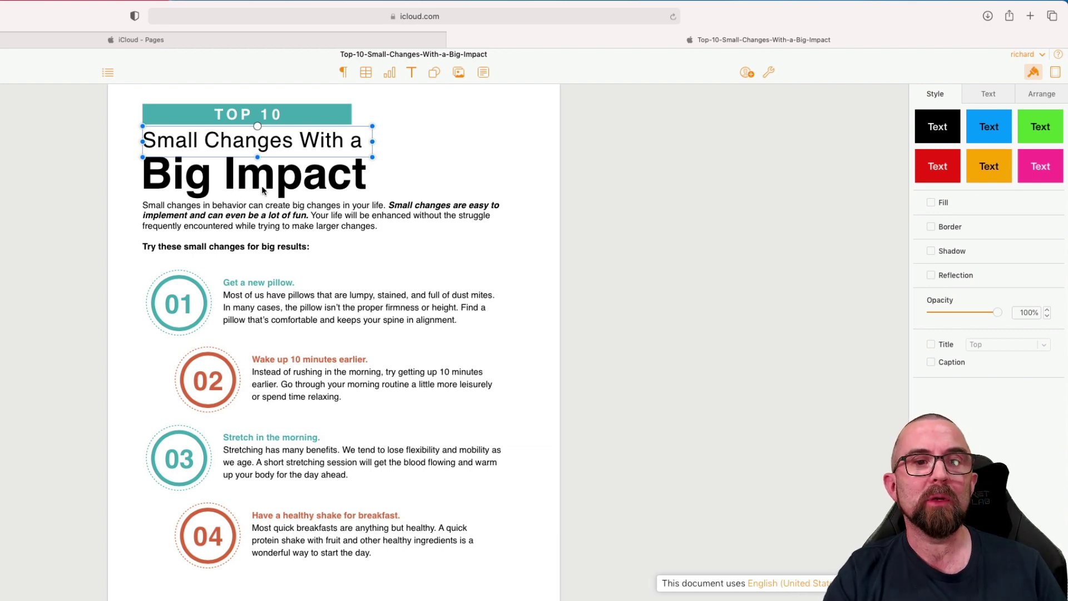
Replace the TOP 10 banner's teal fill with the blue swatch.
click(176, 109)
click(307, 114)
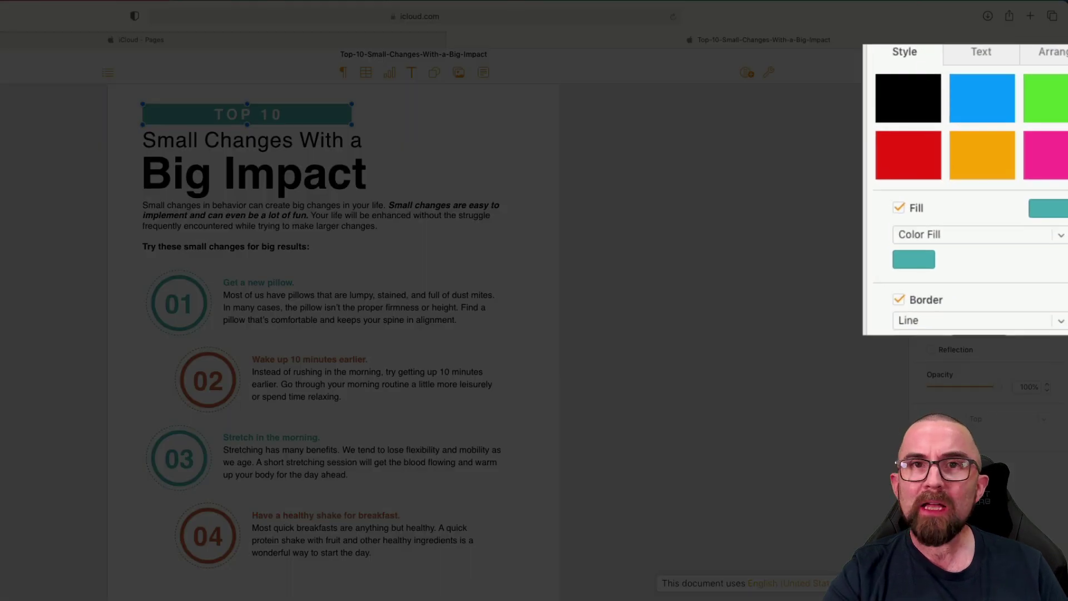
click(975, 103)
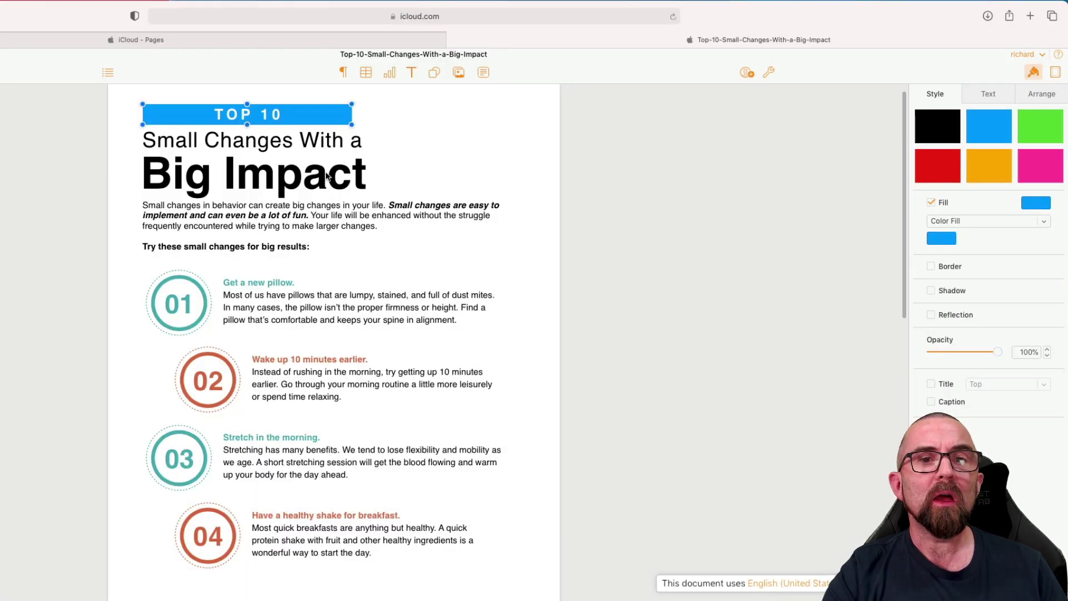
click(199, 289)
Send the 01 circle to the back and give its ring a red border.
click(295, 303)
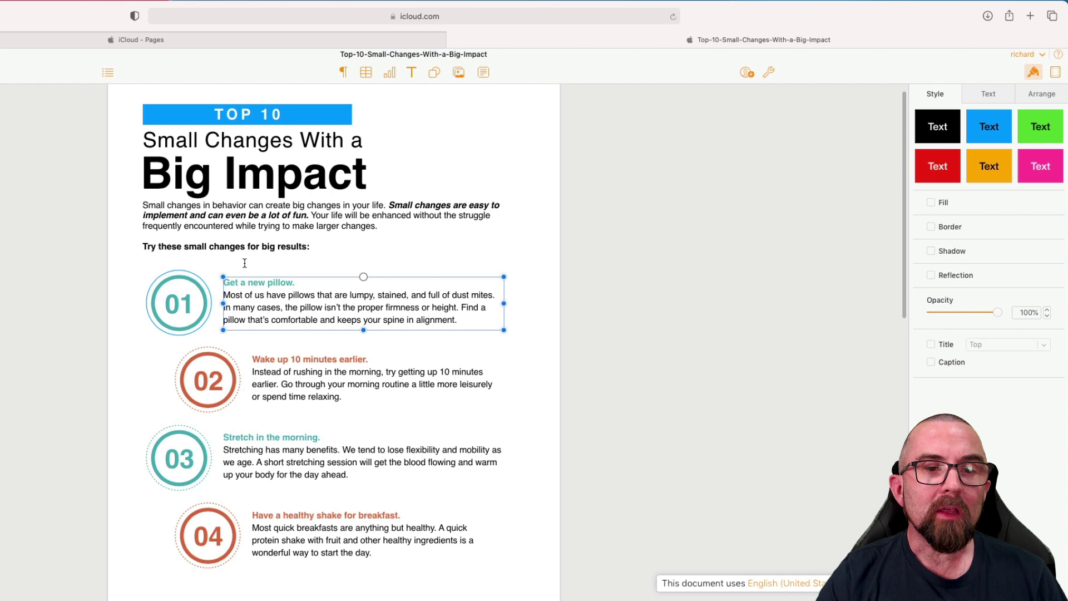
click(172, 273)
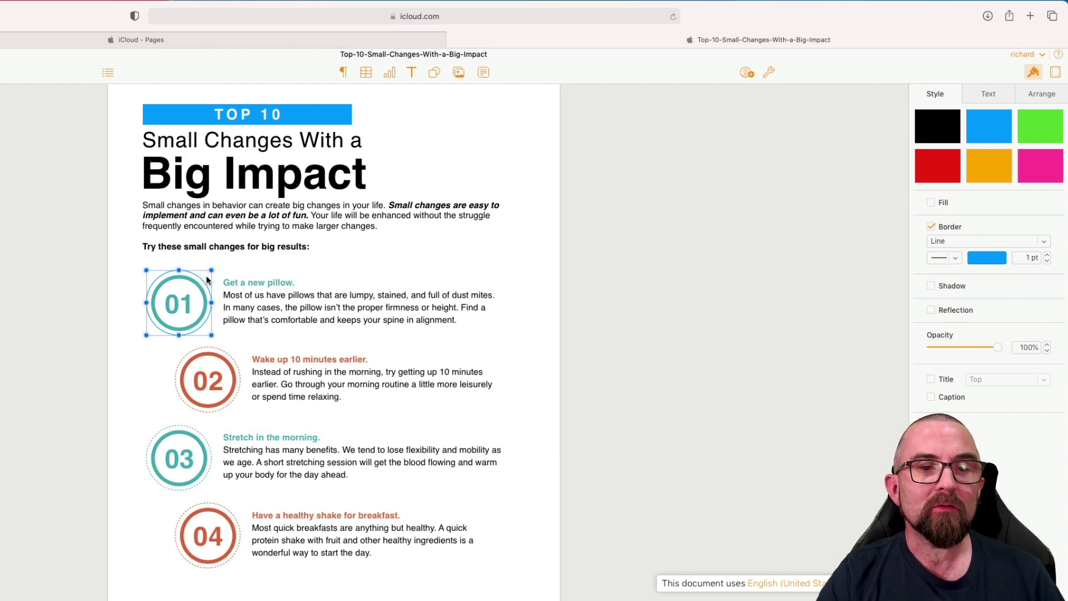
right_click(200, 282)
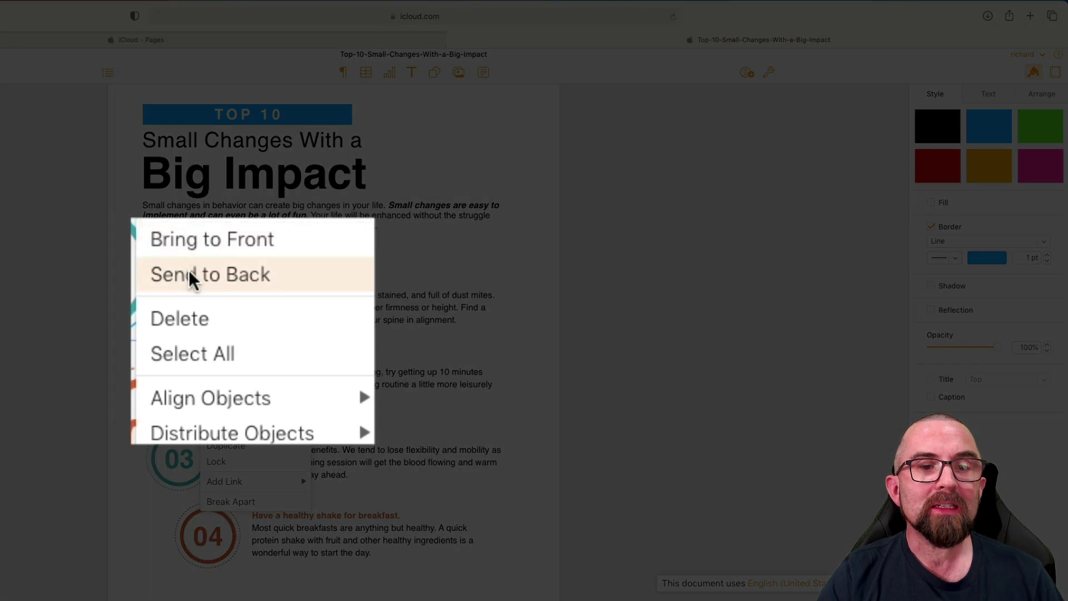
click(196, 319)
click(198, 287)
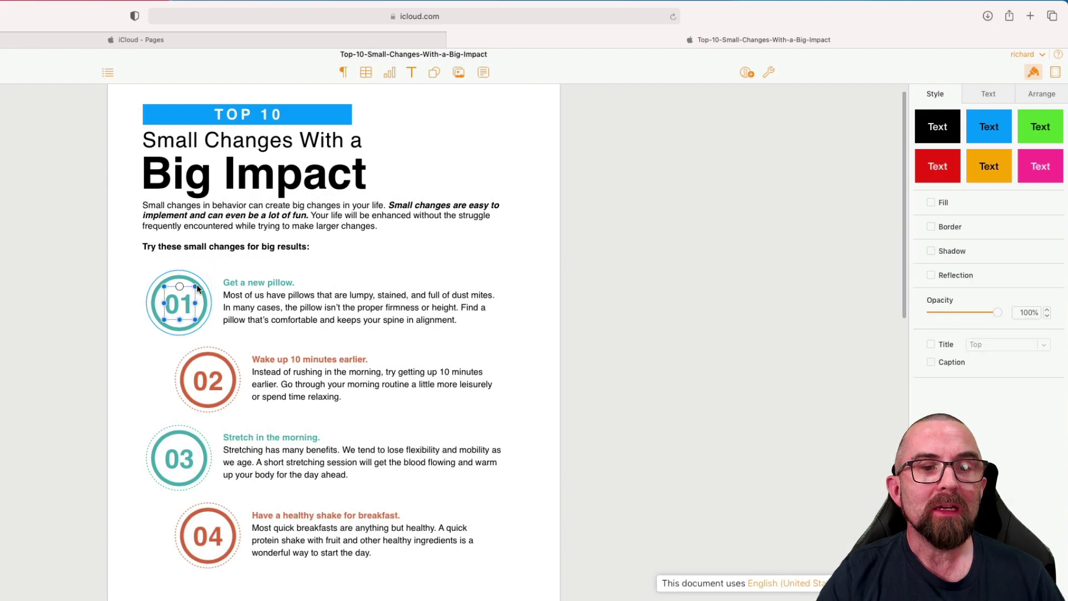
click(194, 284)
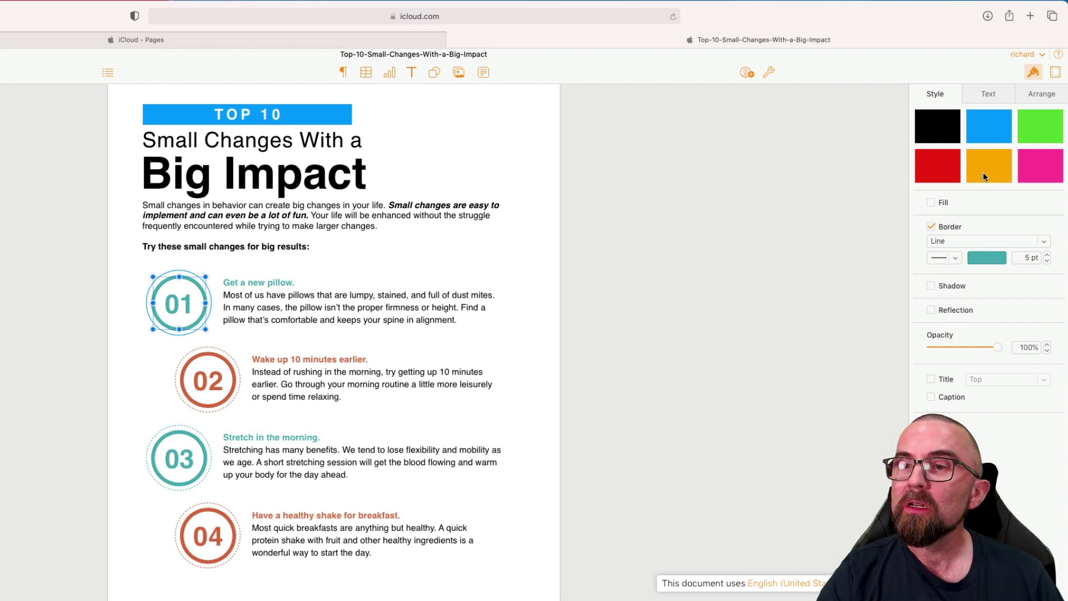
click(987, 258)
click(1018, 312)
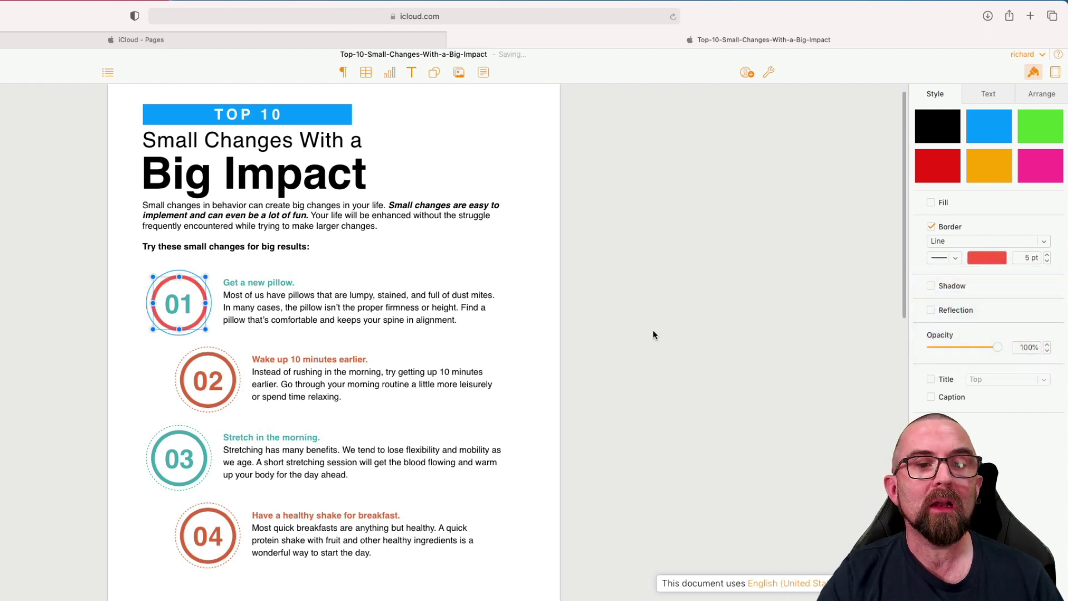
Give the 02 circle a light green dotted border and send it to the back.
click(228, 356)
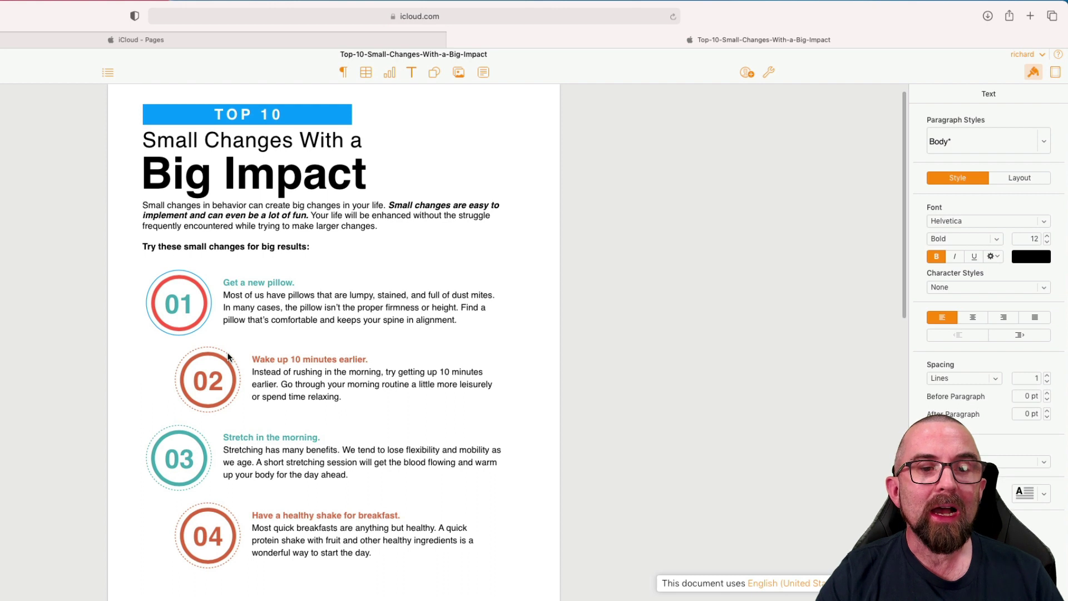
click(228, 357)
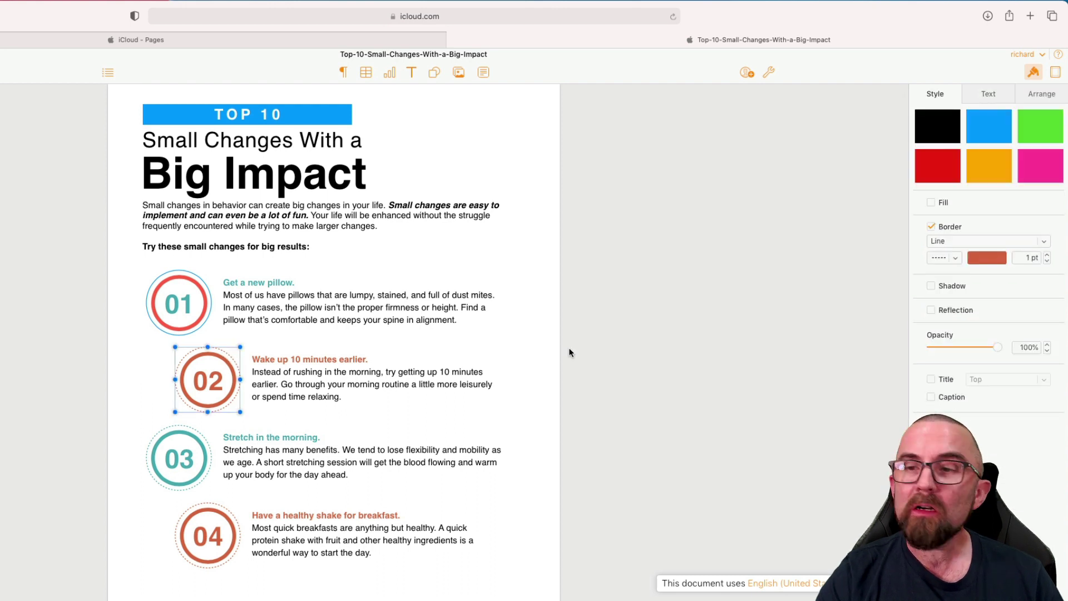
click(984, 259)
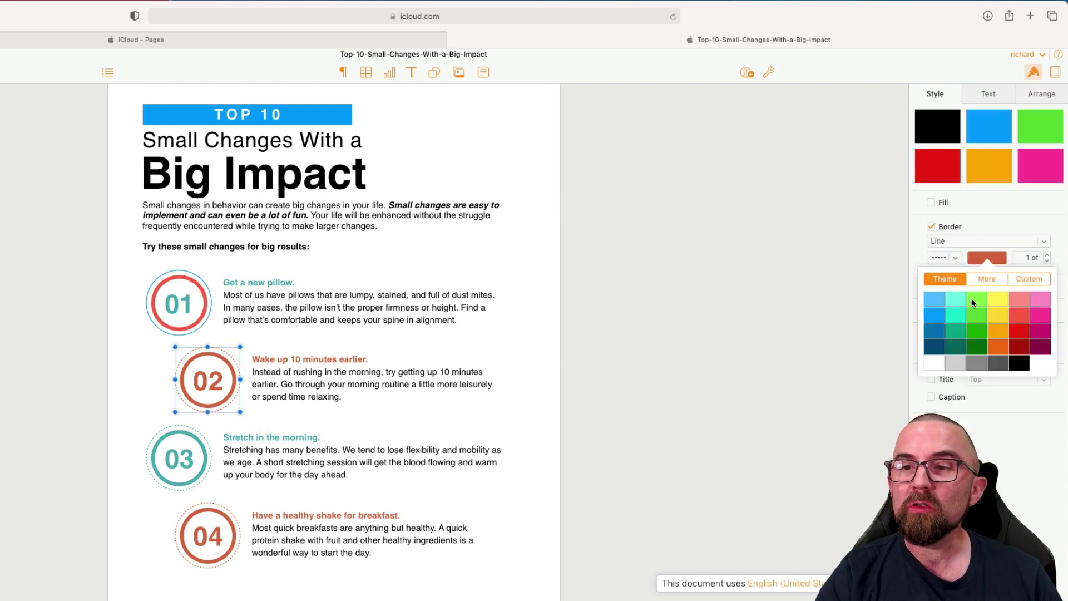
click(973, 302)
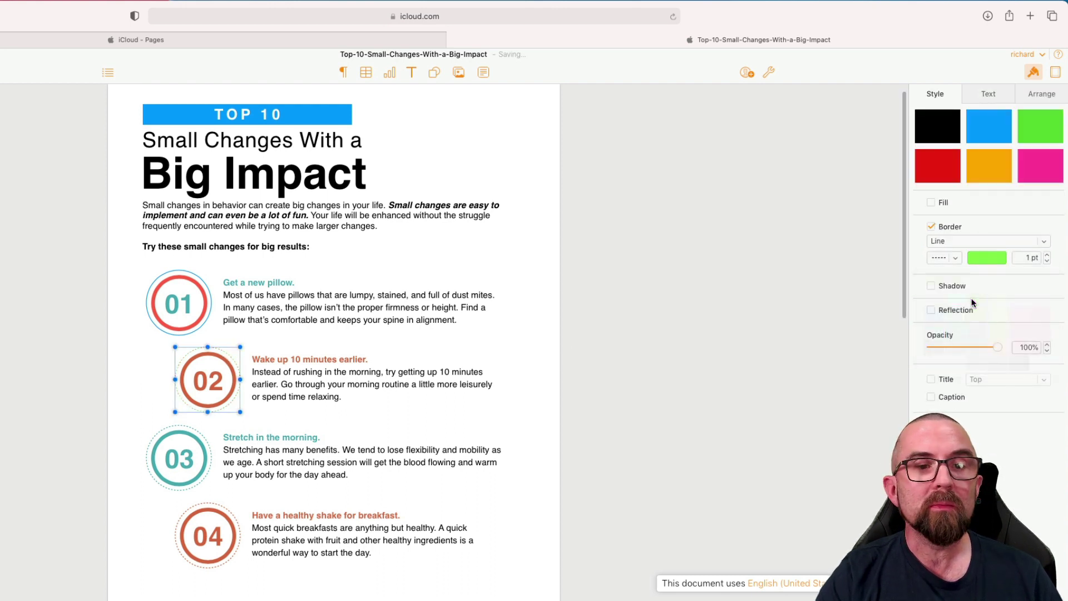
right_click(231, 358)
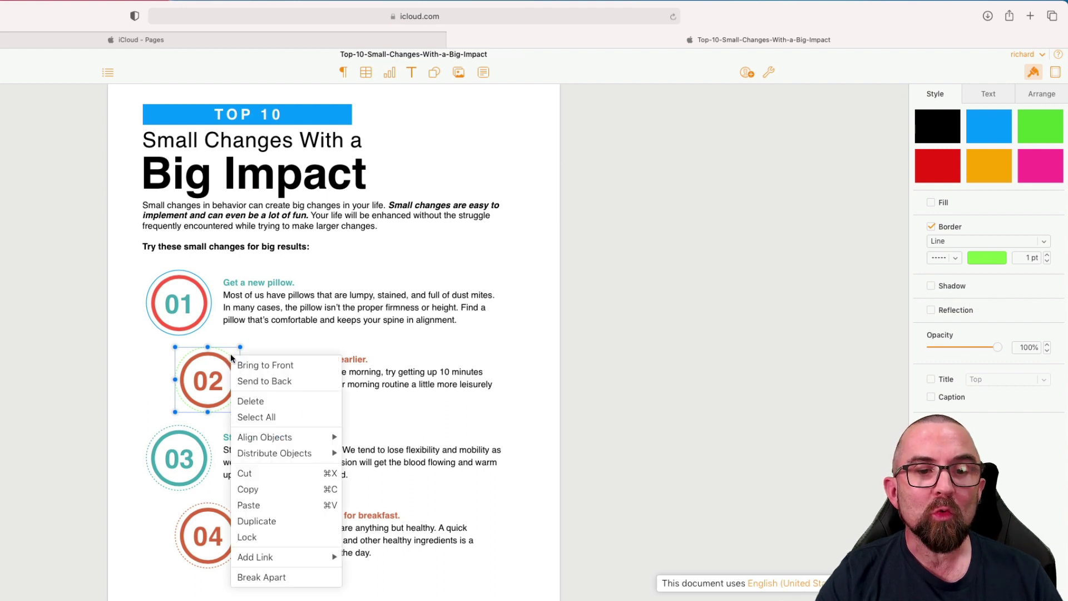
click(258, 381)
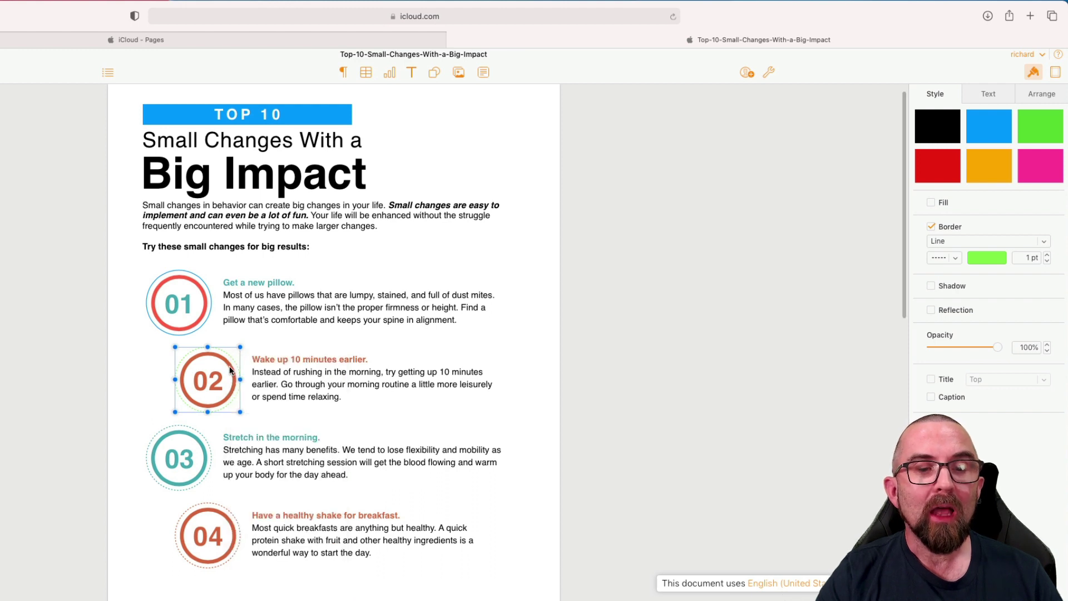
Change the 02 badge's inner ring border to light yellow.
click(231, 369)
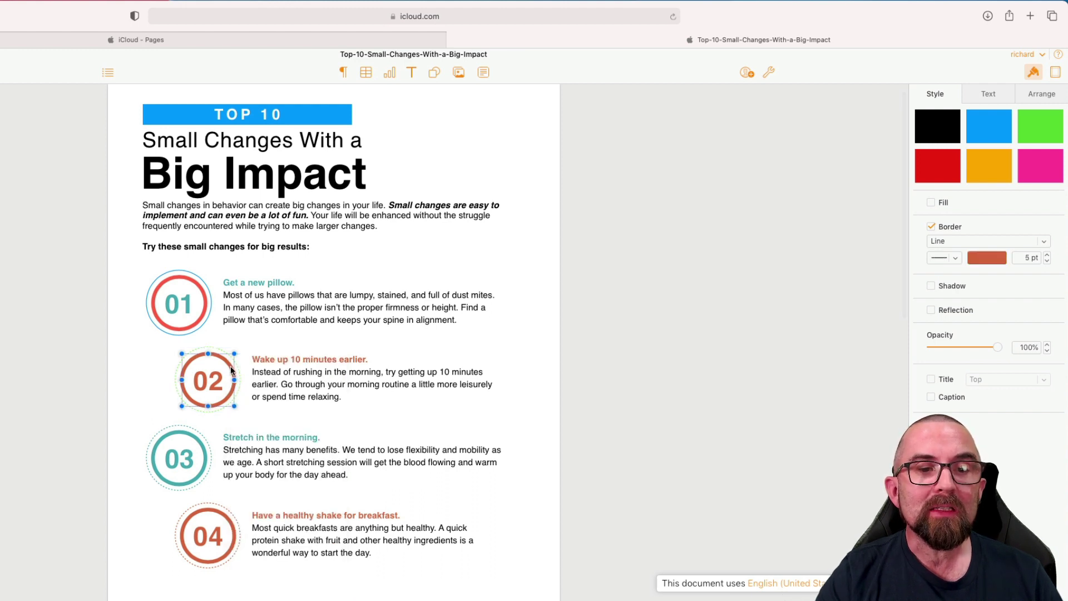
click(989, 262)
click(999, 299)
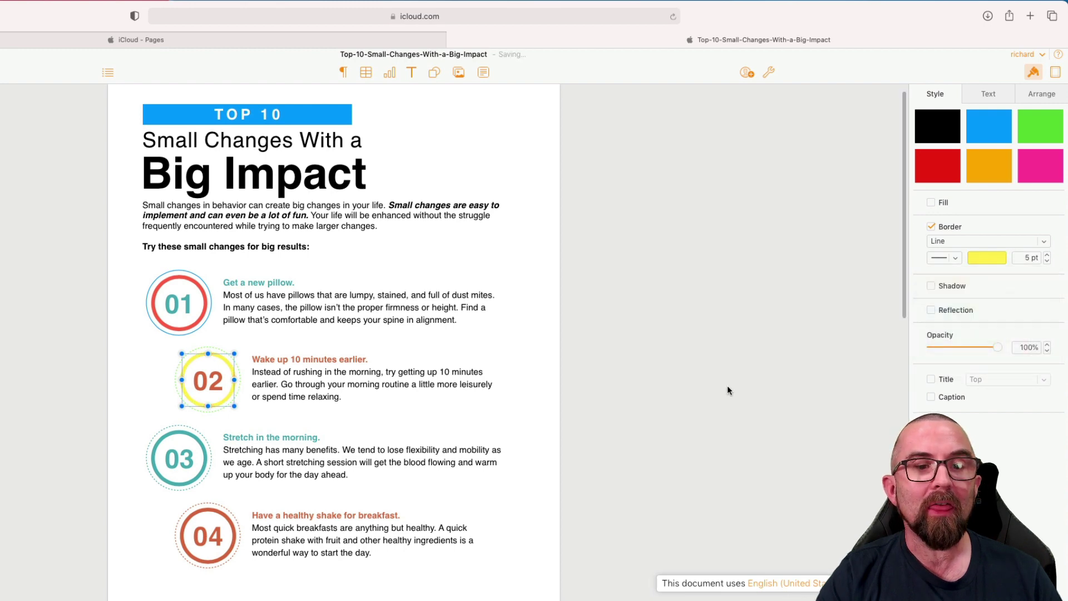
click(516, 354)
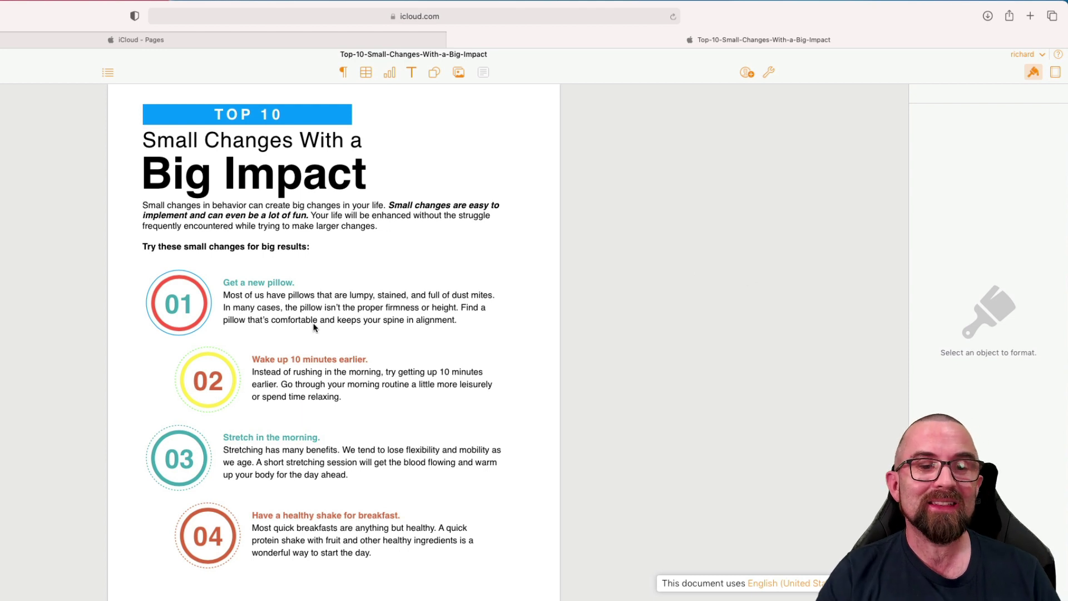
Swap the 03 teal ring for a pasted copy of 01's red and blue rings, sent to back.
click(187, 273)
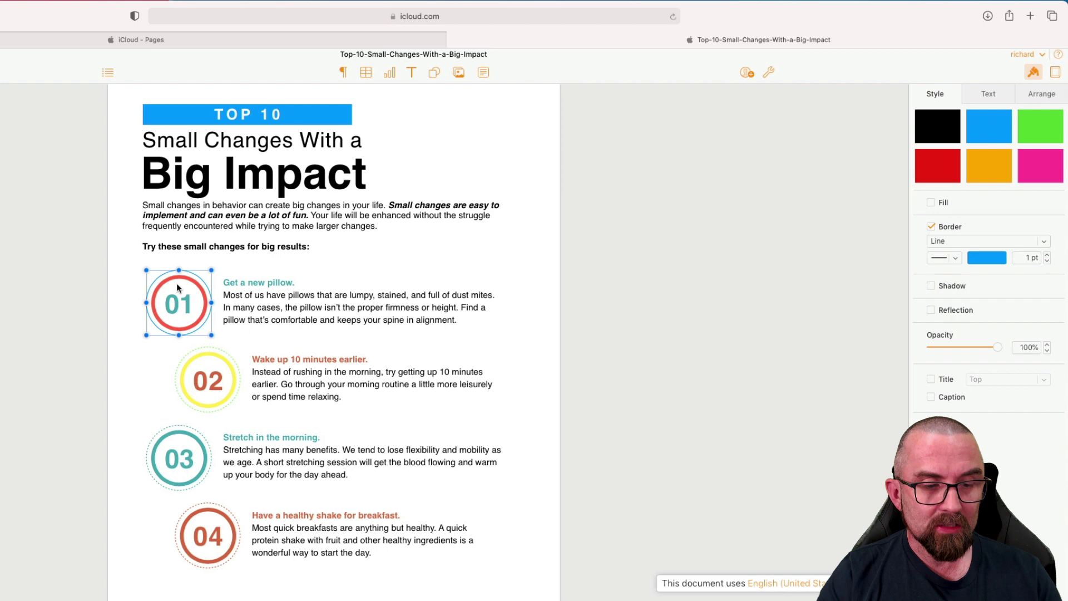
shift+click(171, 284)
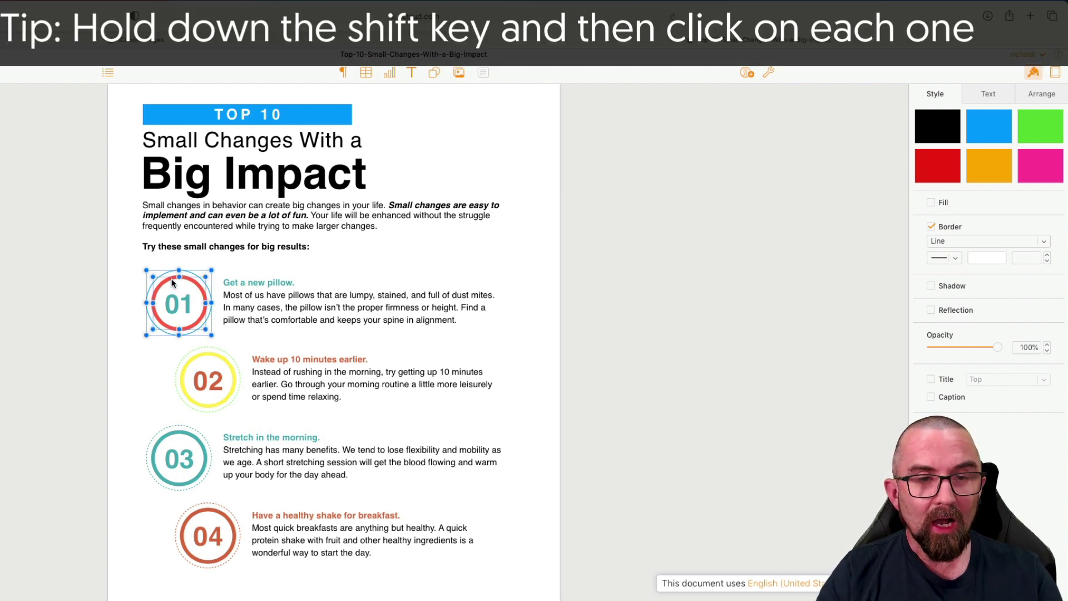
click(181, 427)
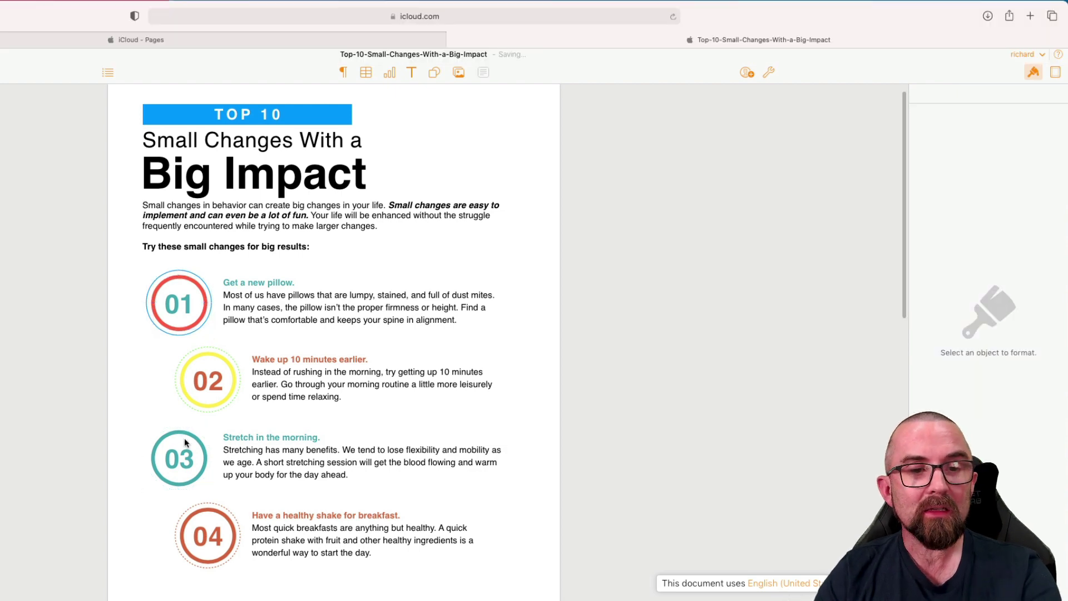
click(192, 435)
key(Delete)
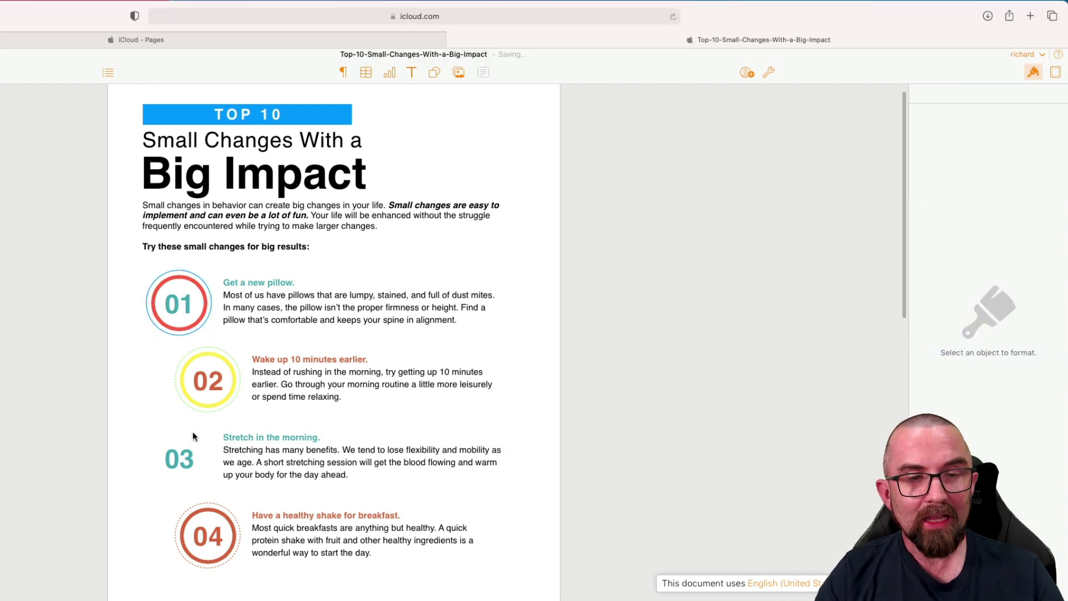
key(ctrl+v)
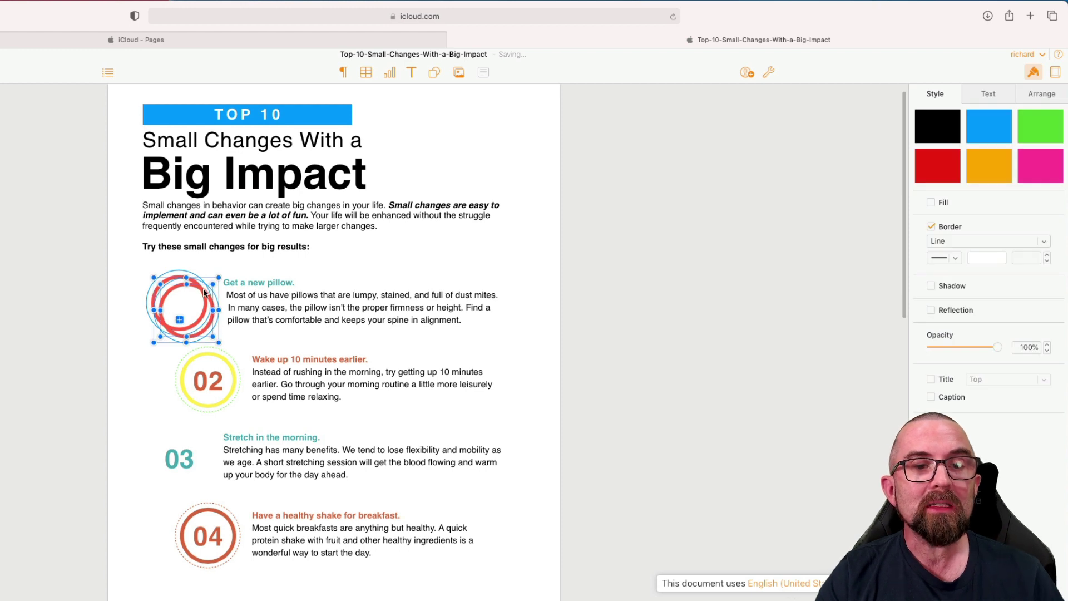
mouse_move(205, 301)
mouse_down()
mouse_move(206, 443)
mouse_move(196, 440)
mouse_up()
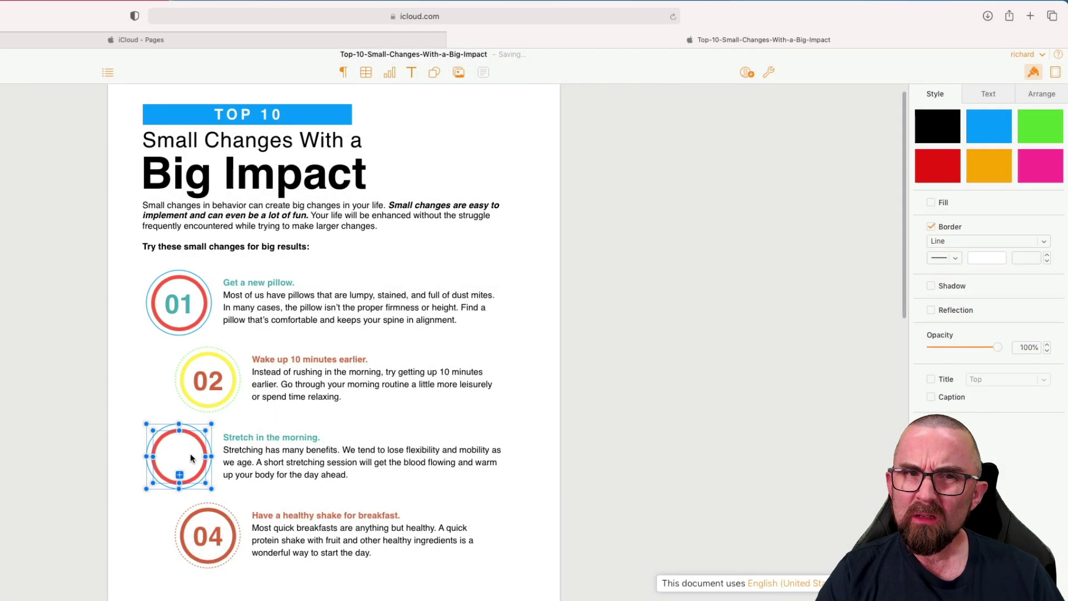
right_click(193, 432)
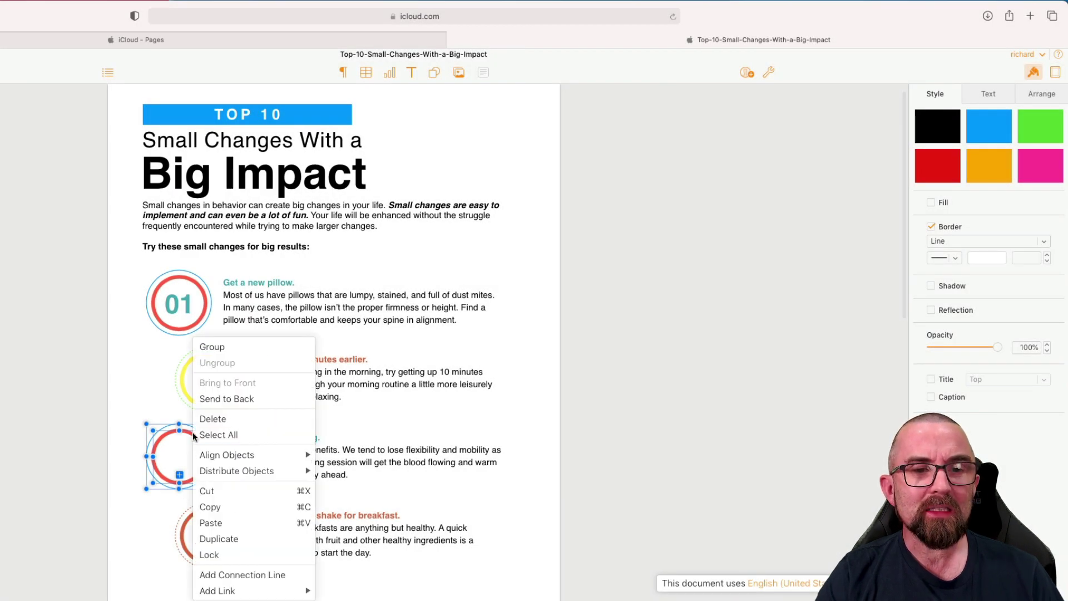
click(237, 399)
click(686, 466)
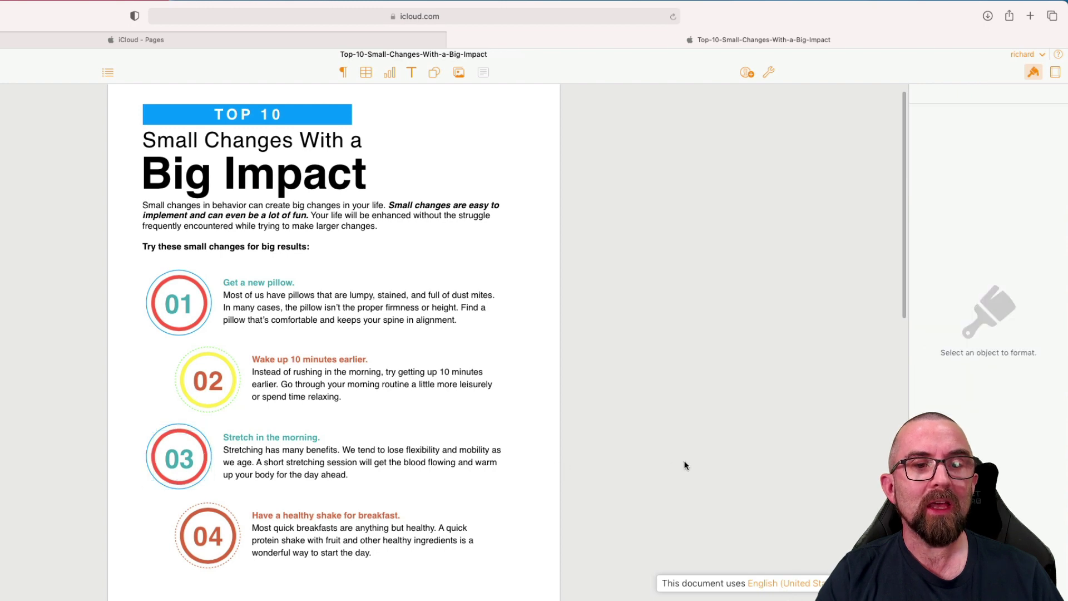
Drag a copy of the 02 yellow rings aside and delete the orange 04 rings.
click(222, 354)
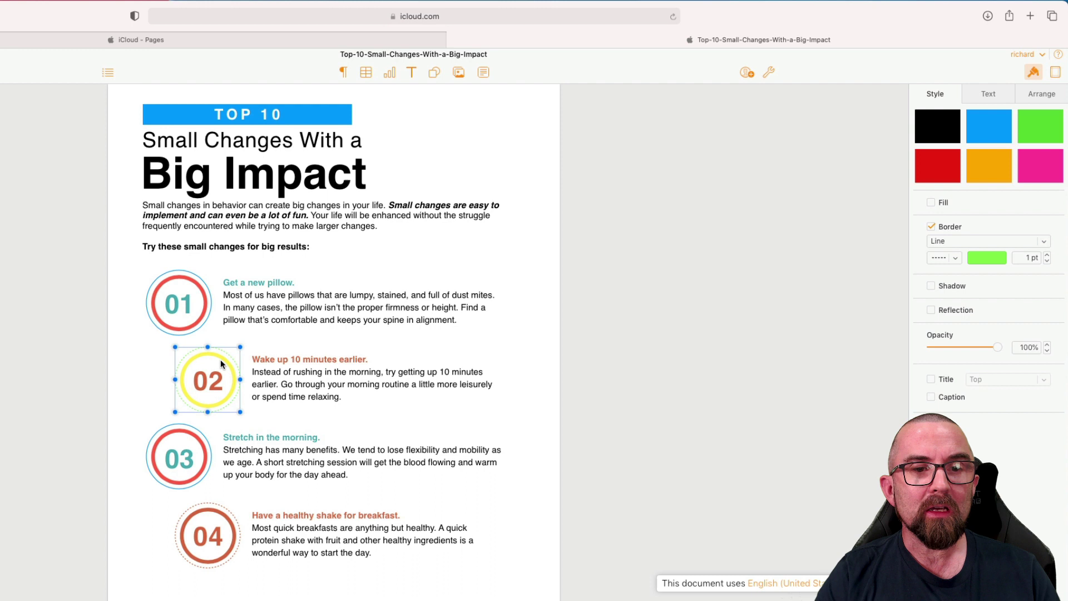
click(222, 358)
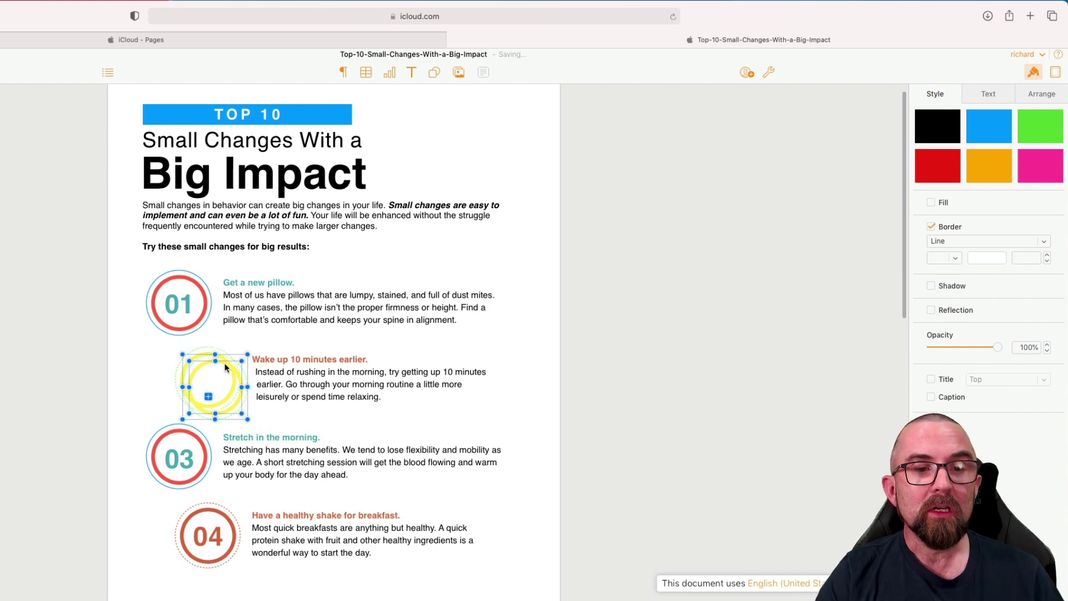
mouse_move(196, 381)
mouse_down()
mouse_move(186, 458)
mouse_move(129, 499)
mouse_up()
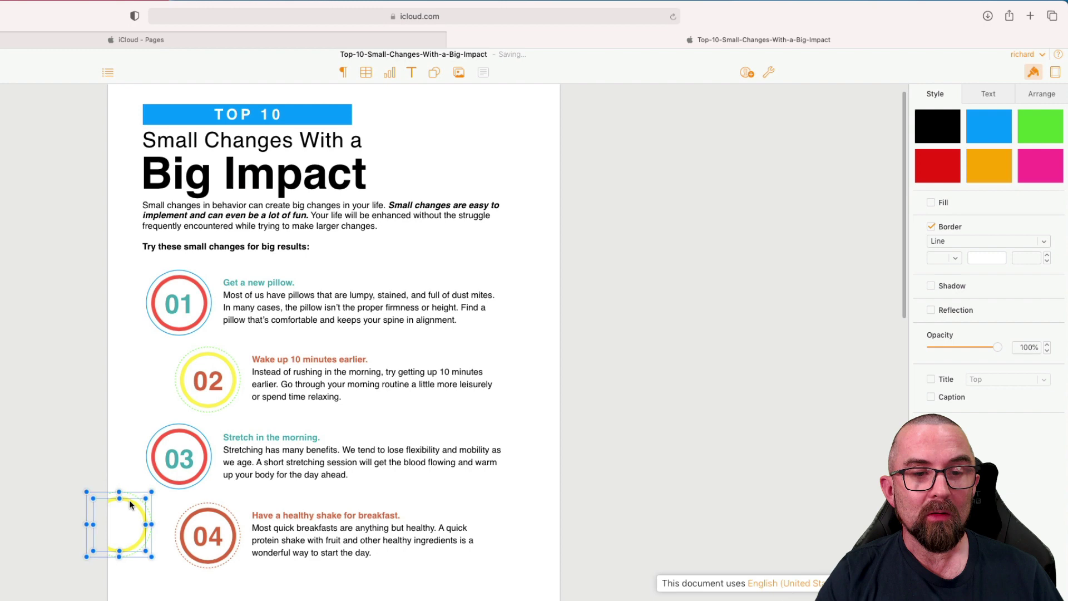
click(213, 504)
click(213, 510)
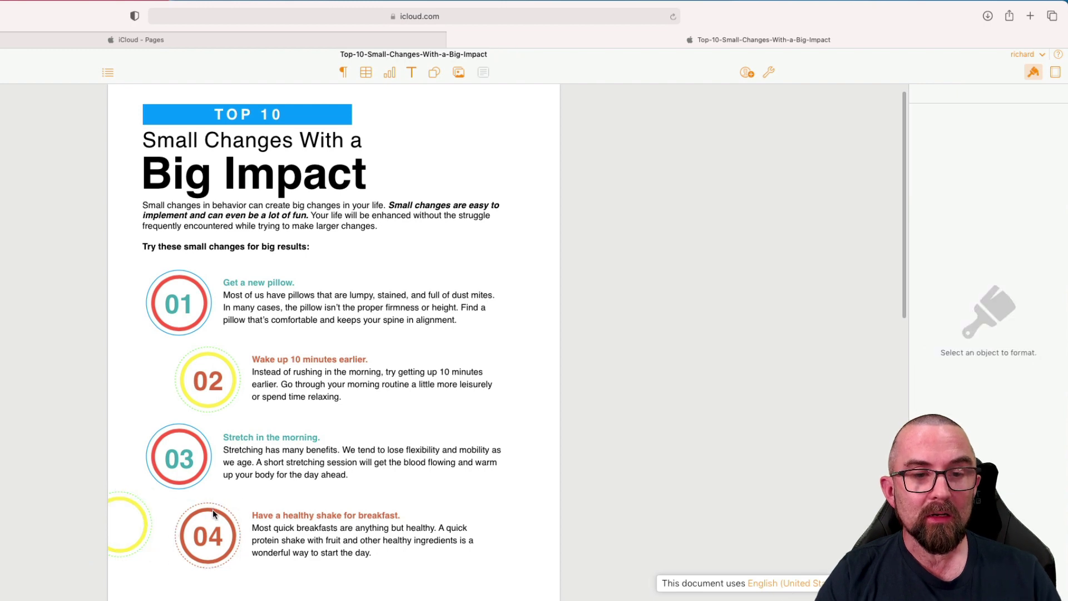
click(213, 506)
right_click(217, 507)
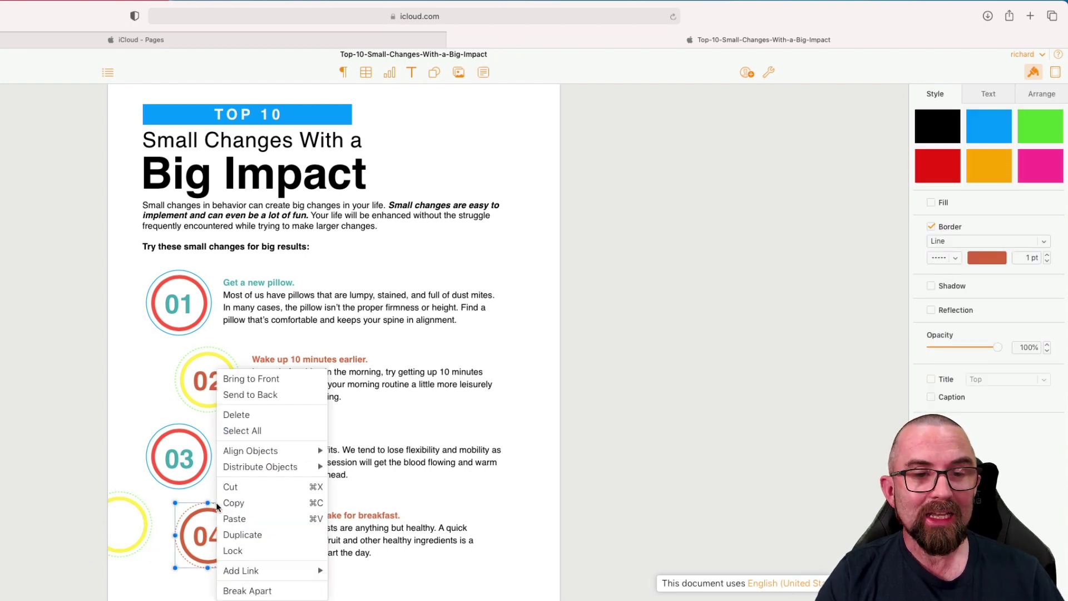
click(259, 396)
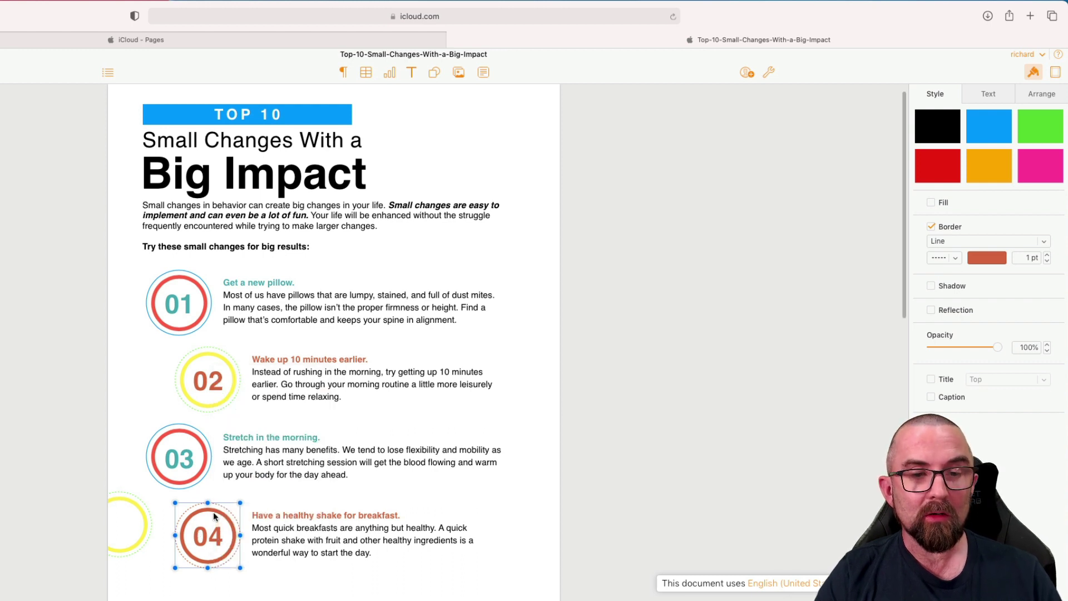
shift+click(215, 517)
key(Delete)
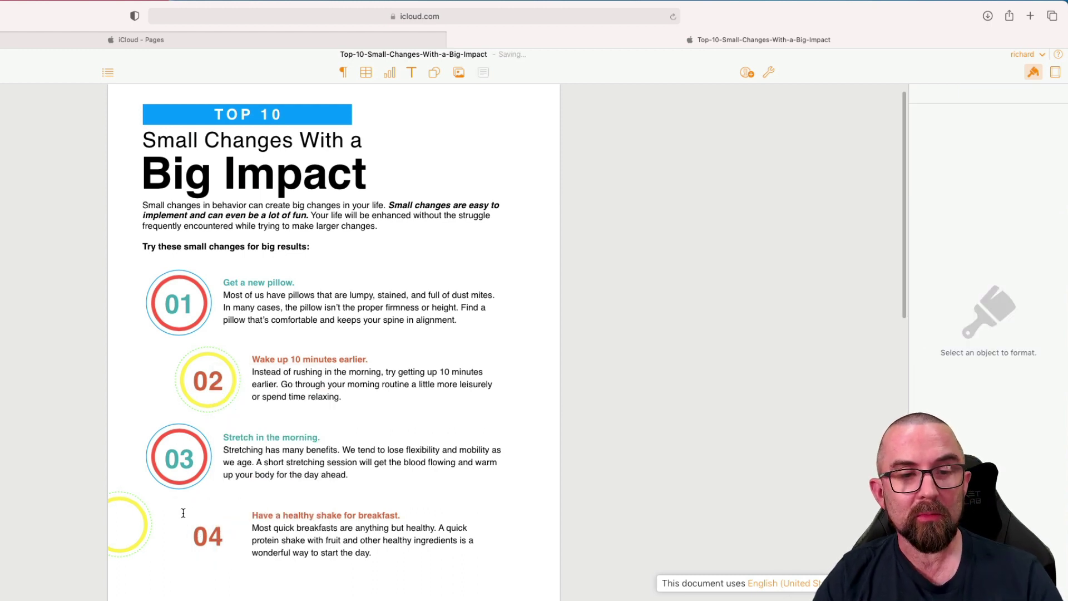
Move the yellow ring copy onto the 04 badge and send it behind the number.
click(141, 508)
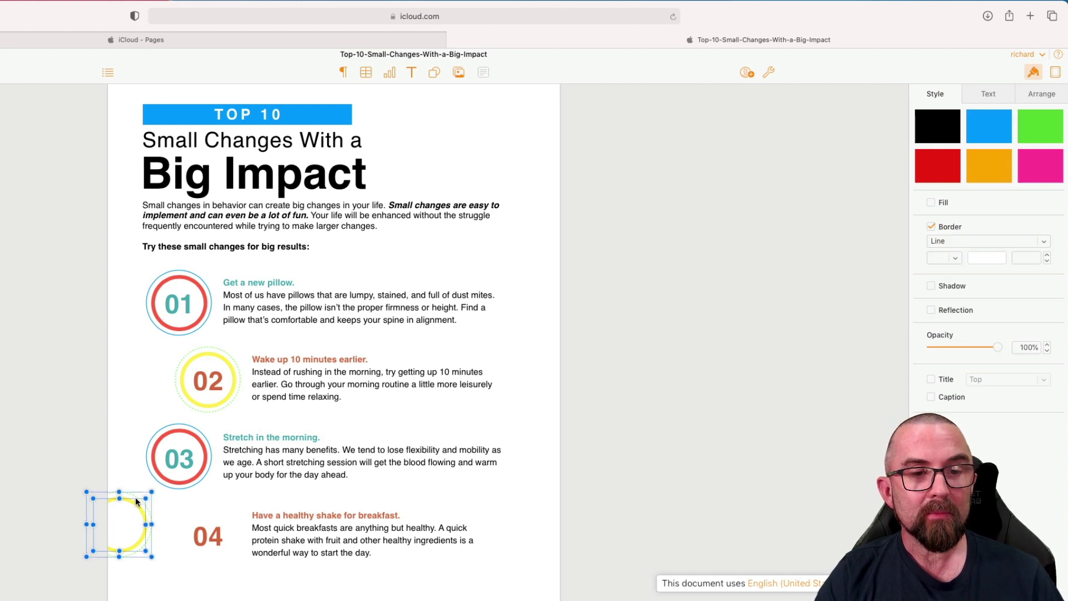
drag(136, 496, 219, 513)
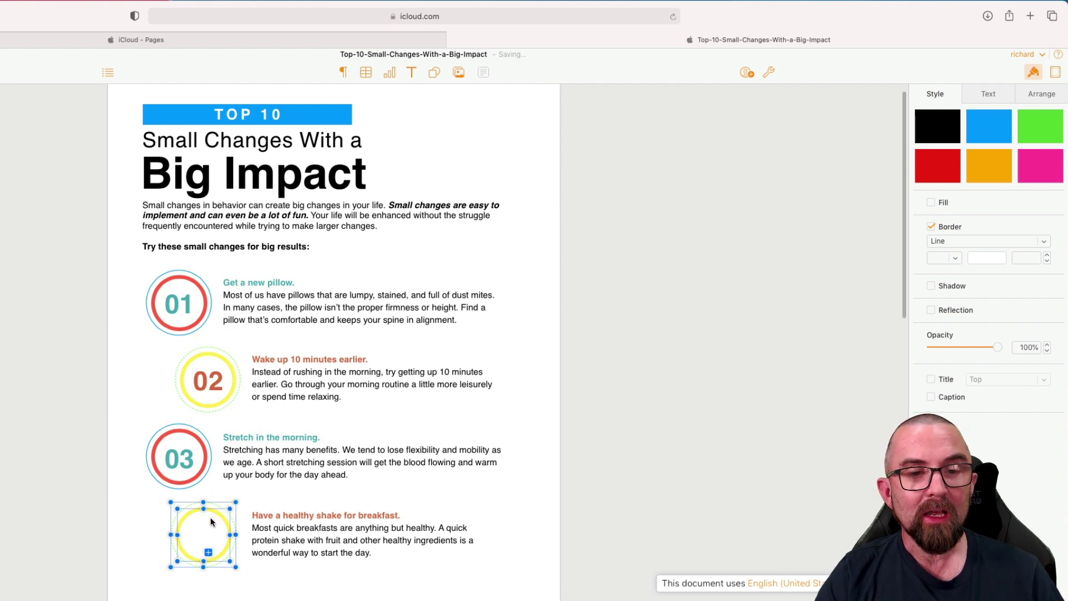
right_click(212, 514)
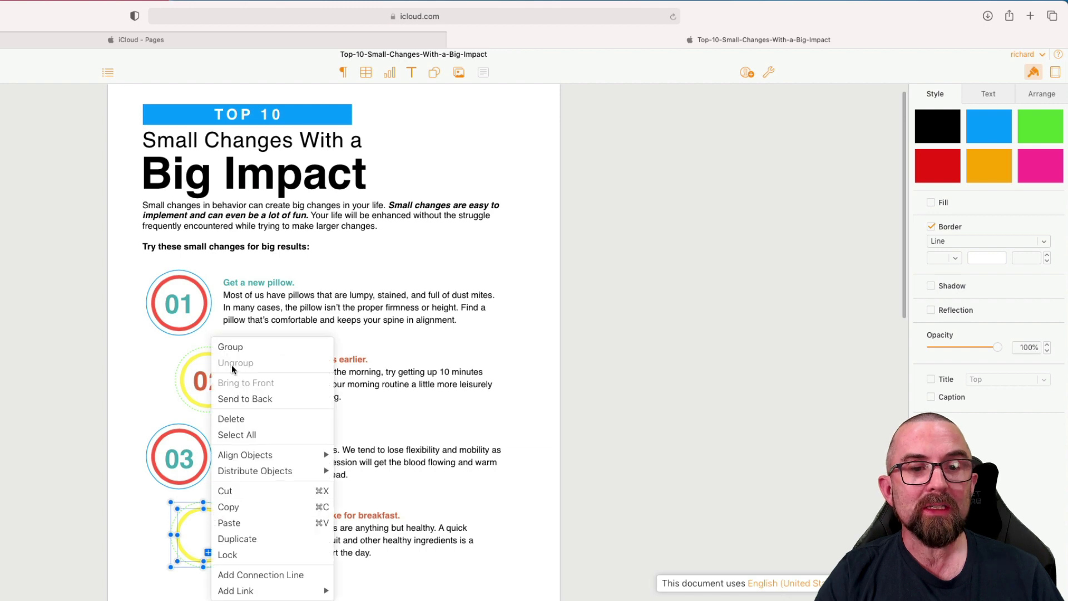
click(247, 399)
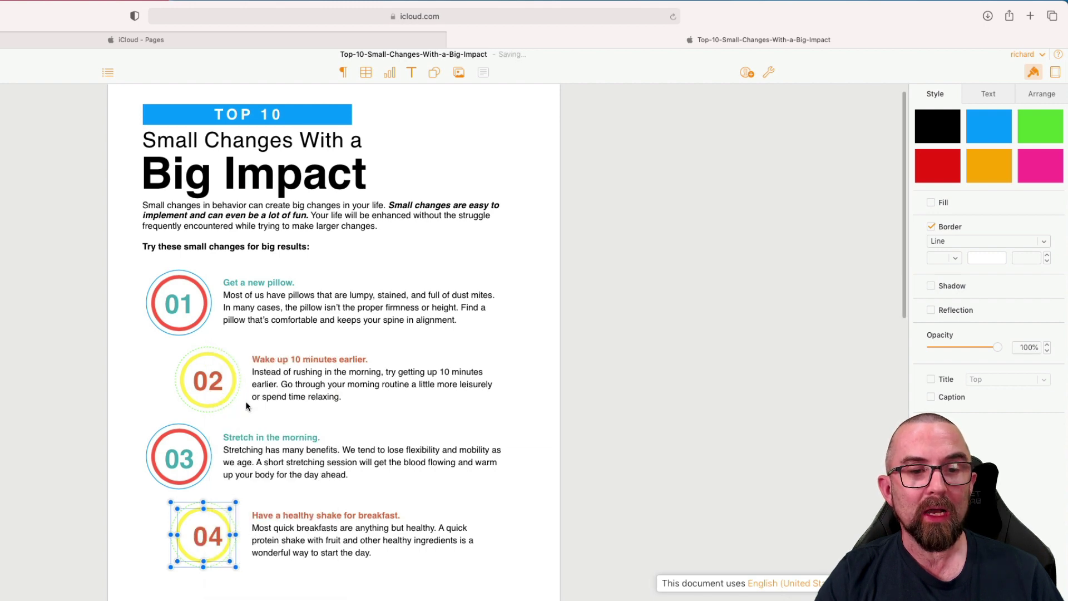
click(311, 570)
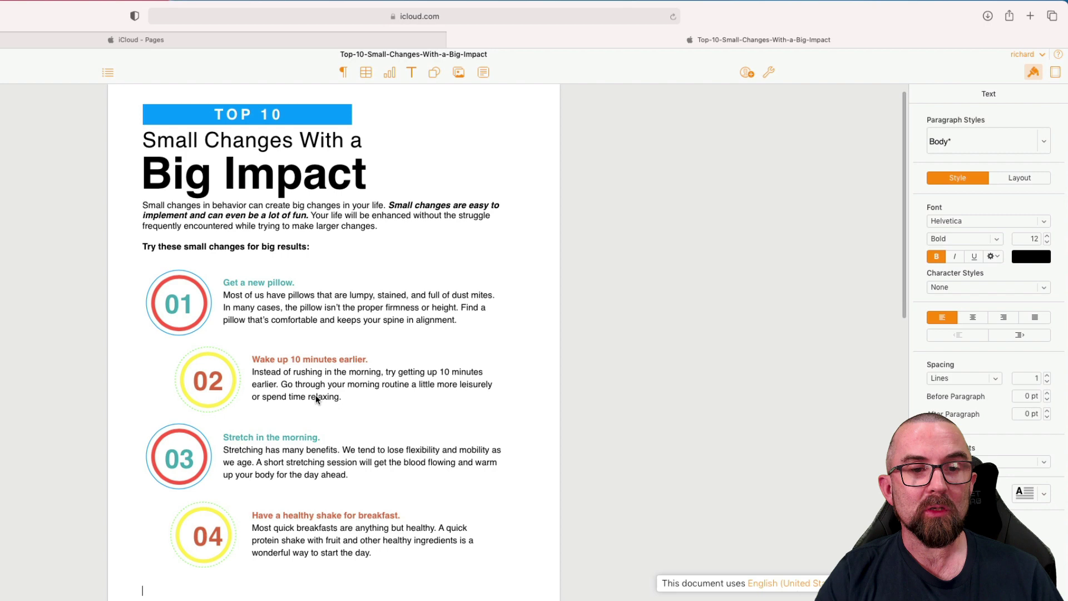
scroll(315, 395, down, 4)
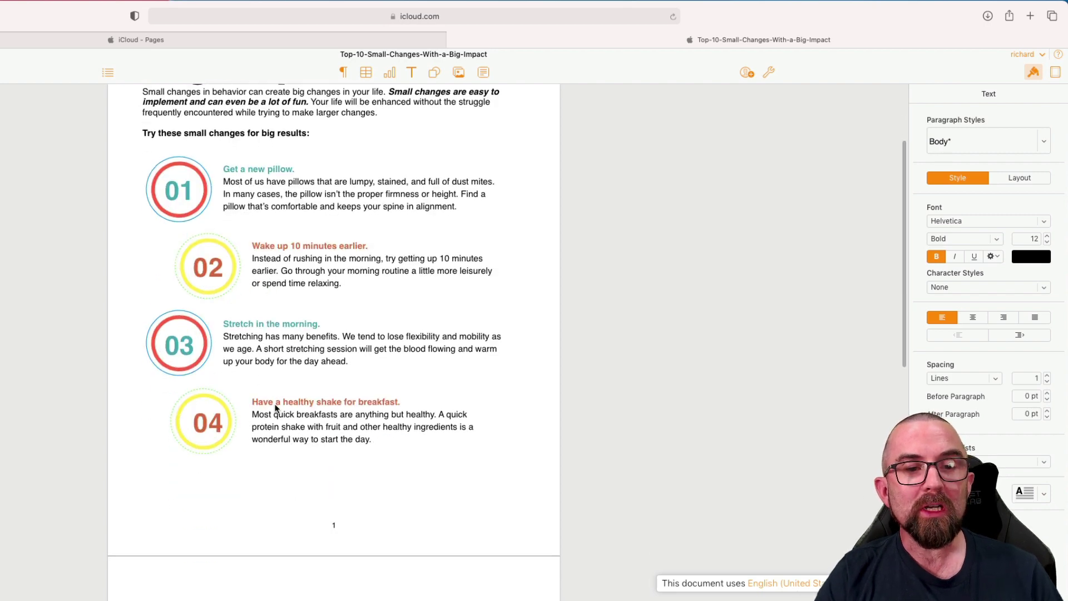
scroll(276, 423, down, 3)
scroll(279, 418, down, 10)
scroll(338, 428, down, 10)
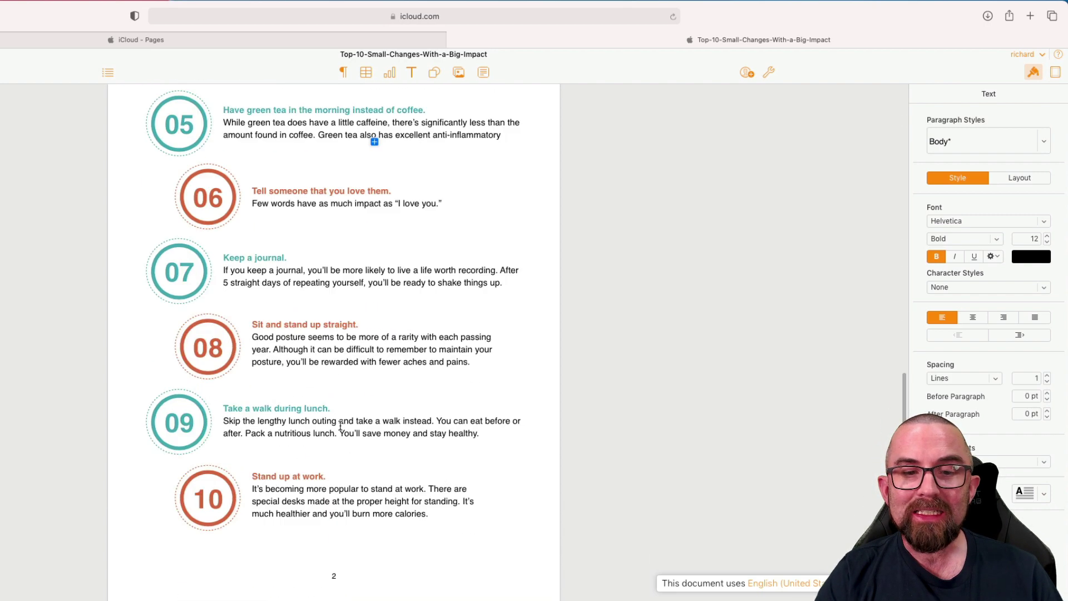
scroll(329, 425, up, 20)
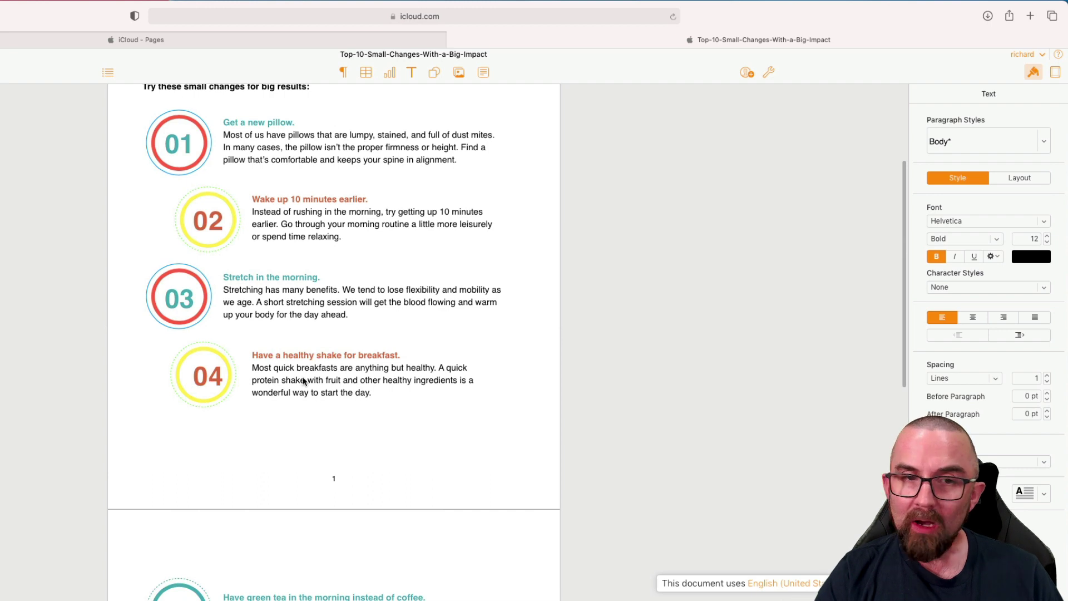
click(271, 301)
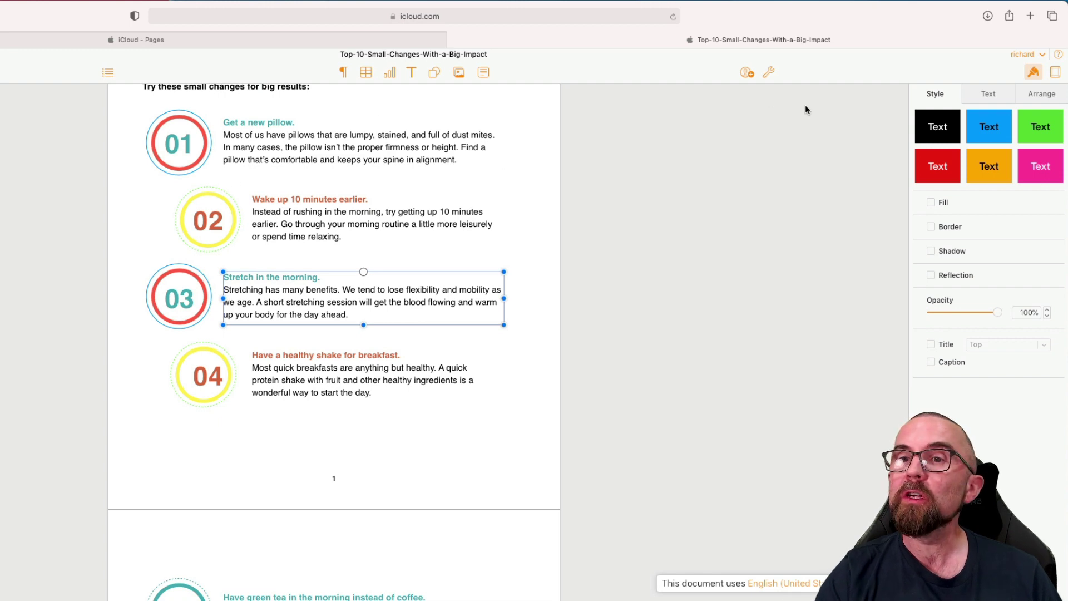
click(768, 72)
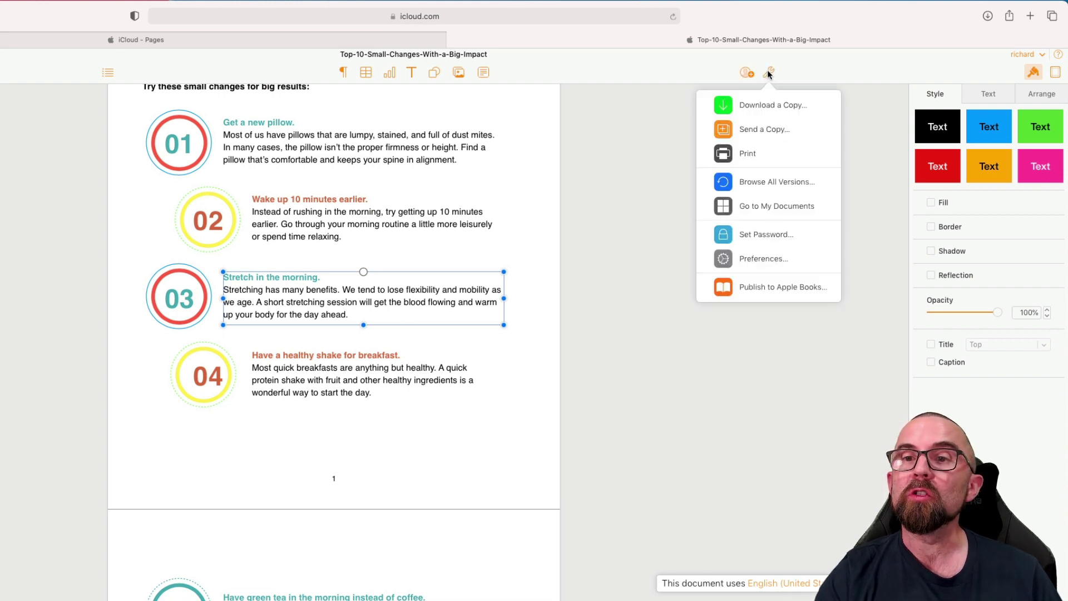
click(794, 110)
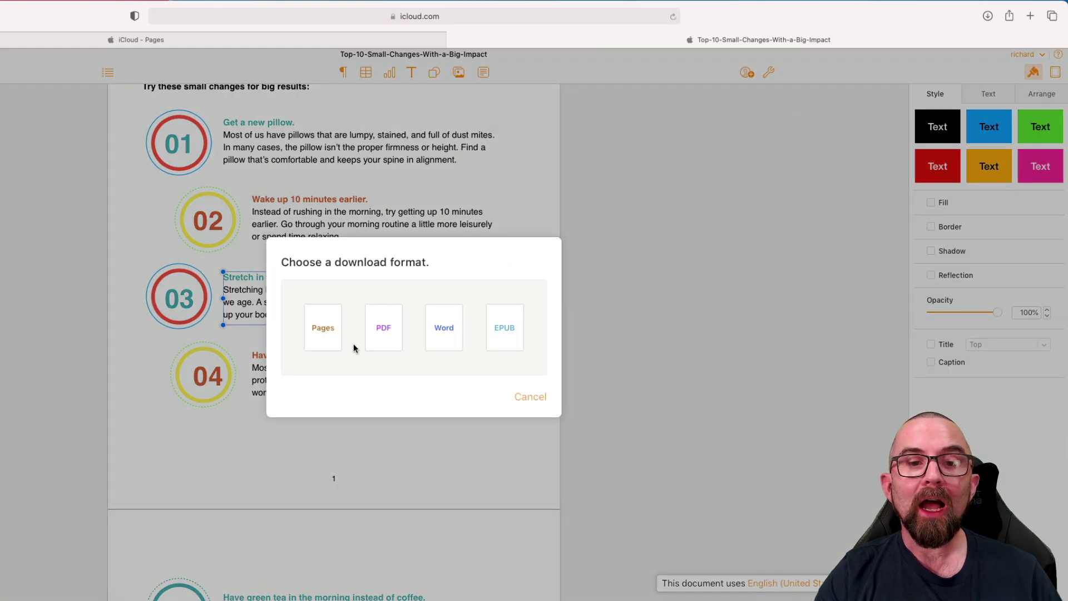
click(534, 398)
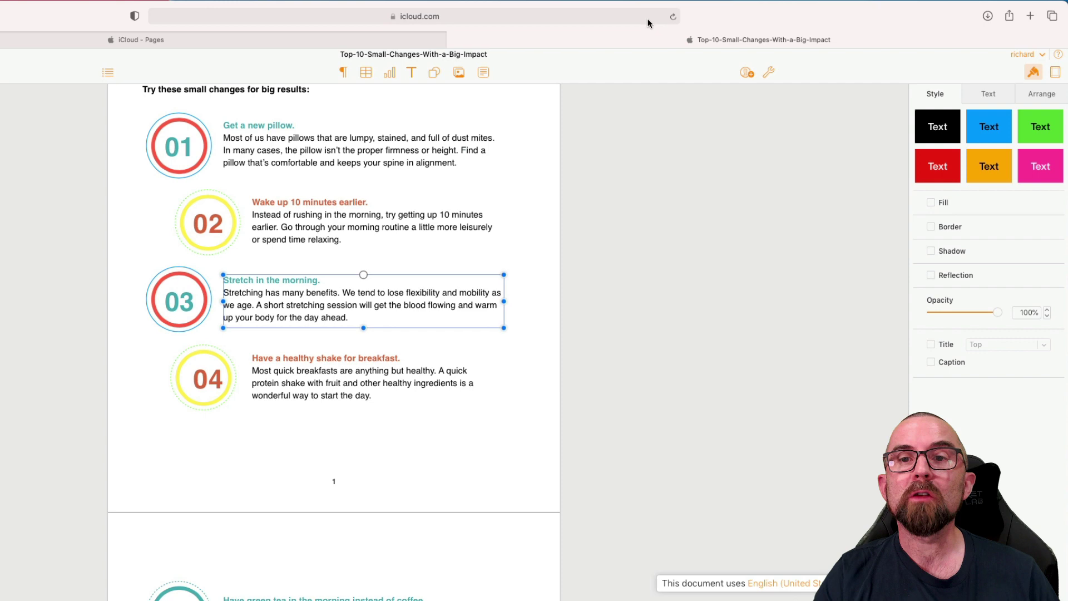
Close Top-10 and upload Leadership-Become-the-Leader-Youve-Always-Wanted-to-Be.pages from the leadership folder's Apple Pages subfolder.
click(451, 41)
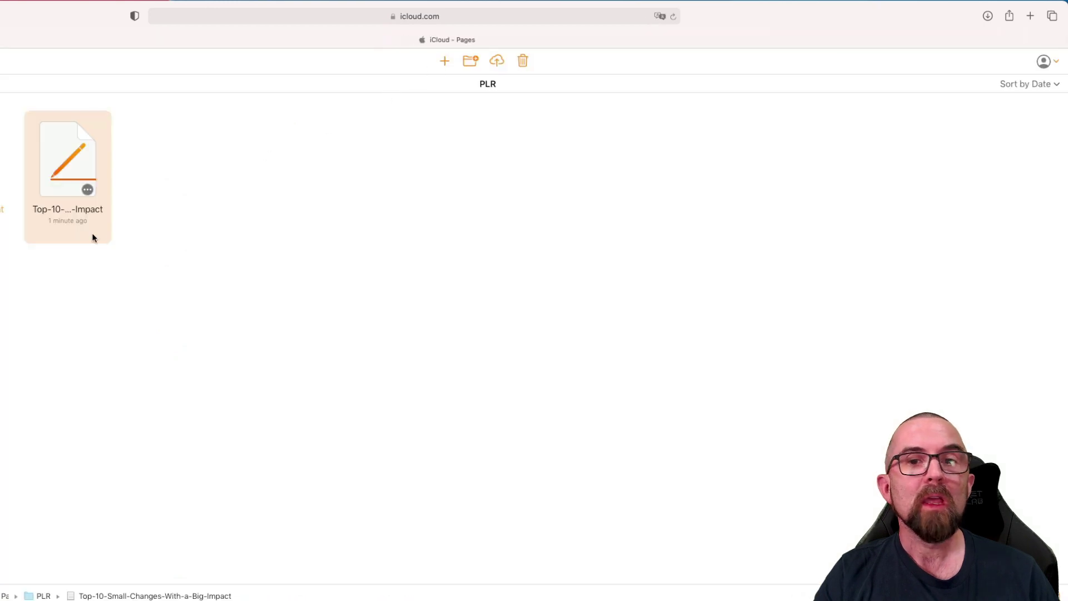
click(497, 62)
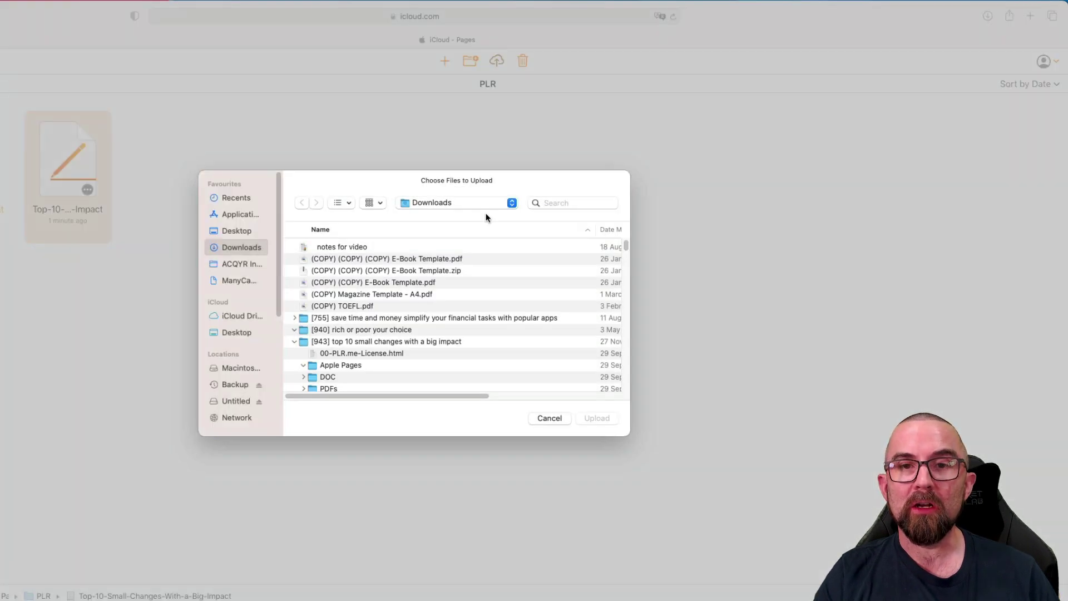
scroll(356, 312, down, 5)
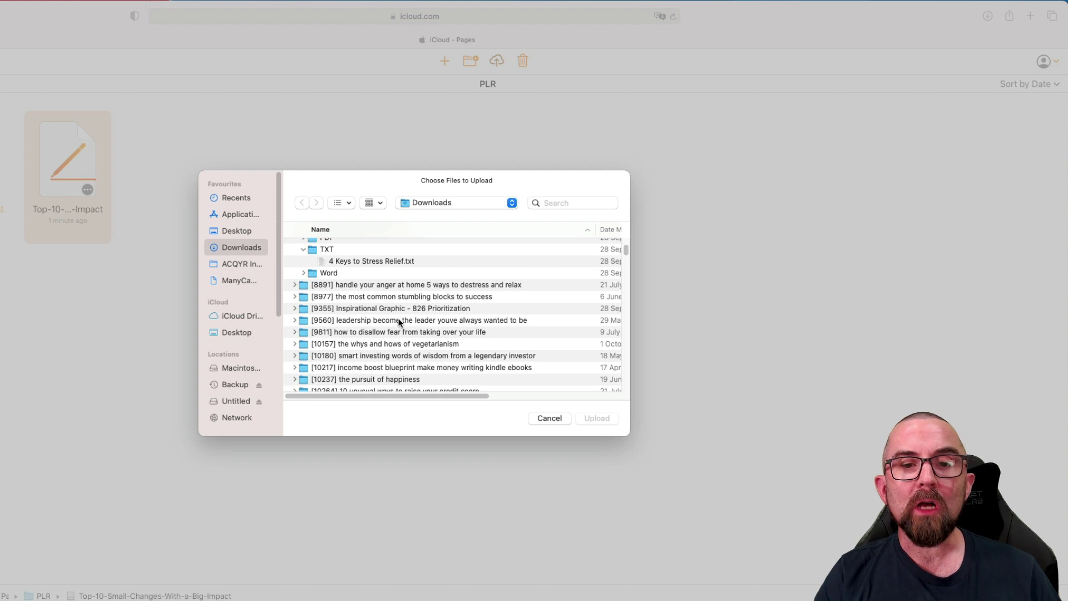
click(295, 321)
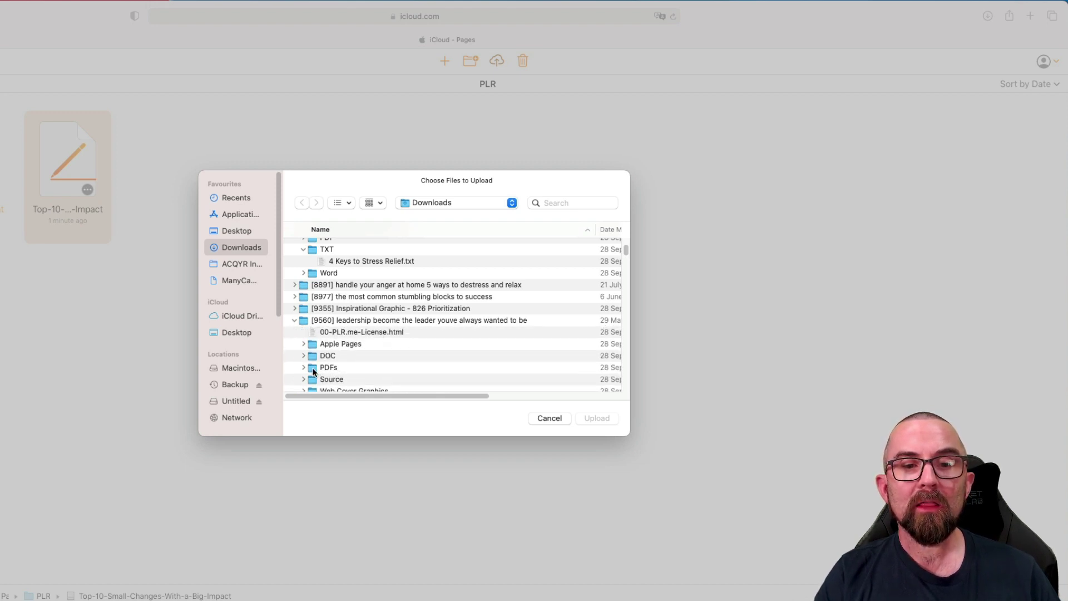
click(304, 367)
click(378, 380)
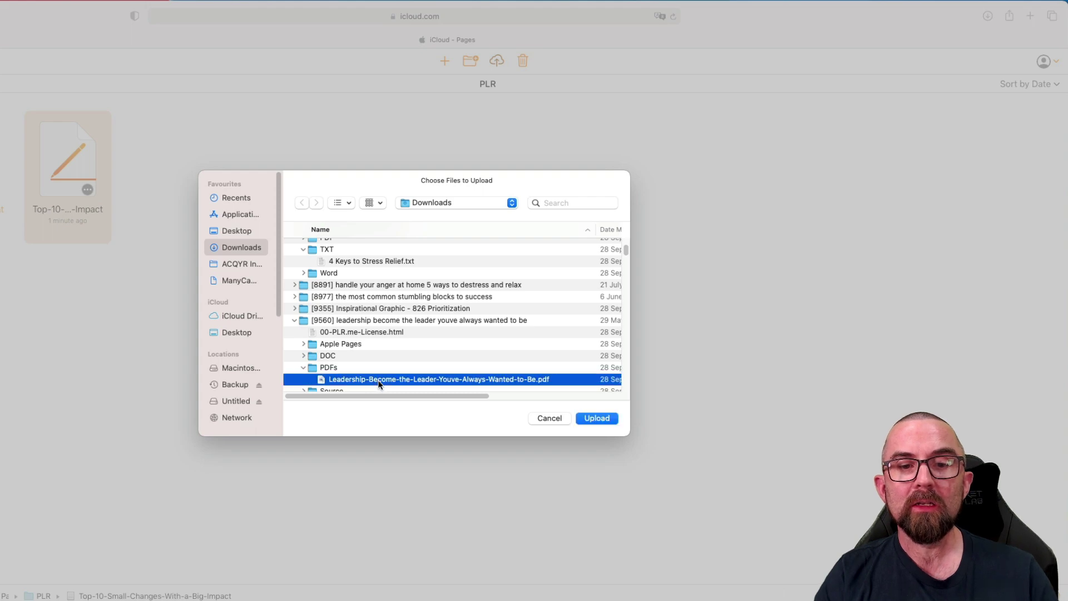
key(space)
key(space)
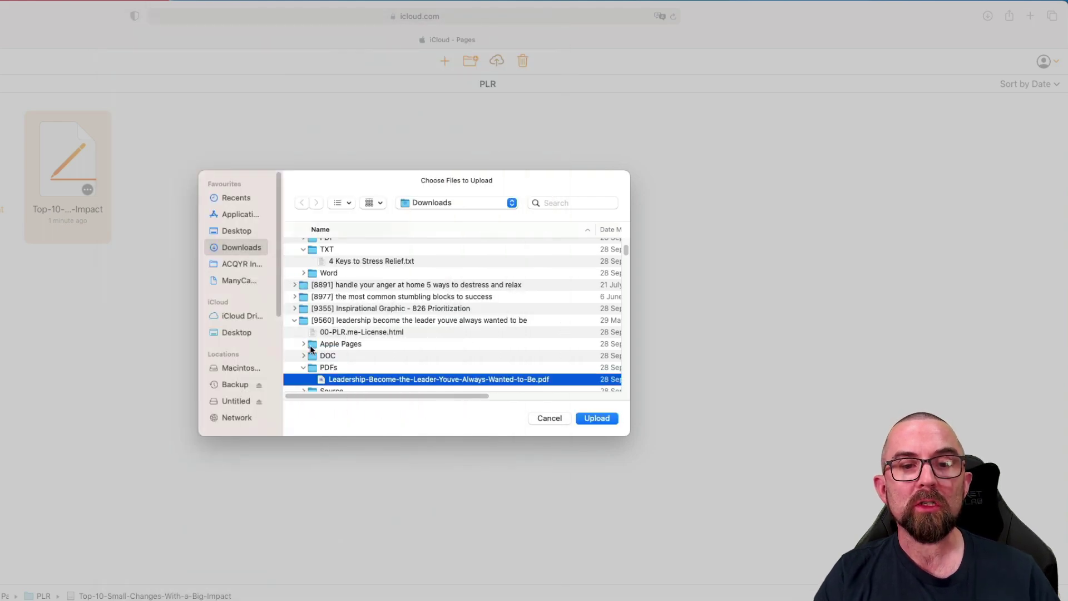
click(340, 351)
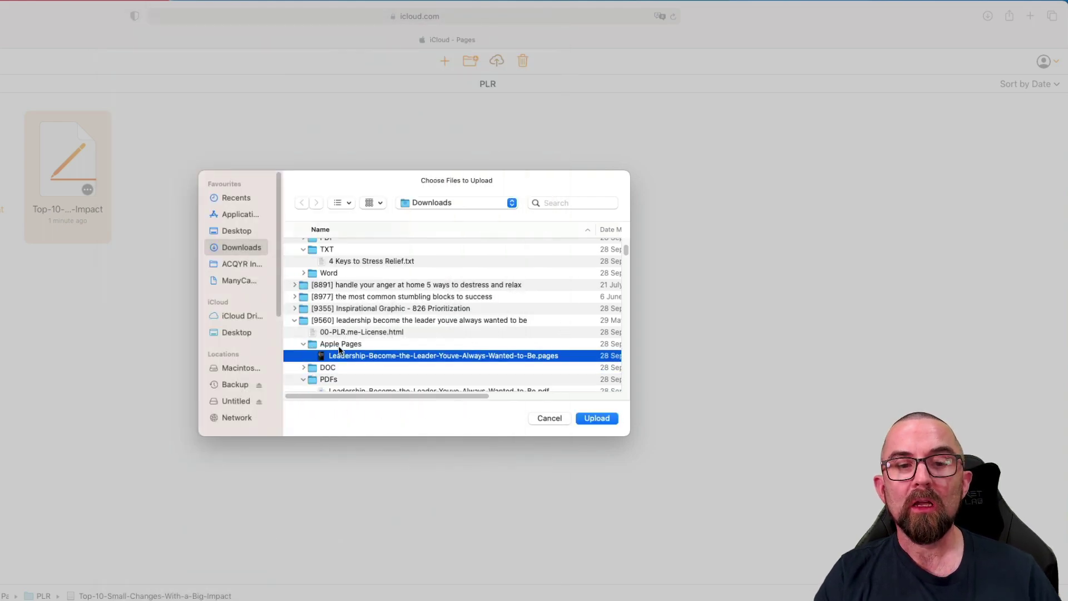
click(594, 419)
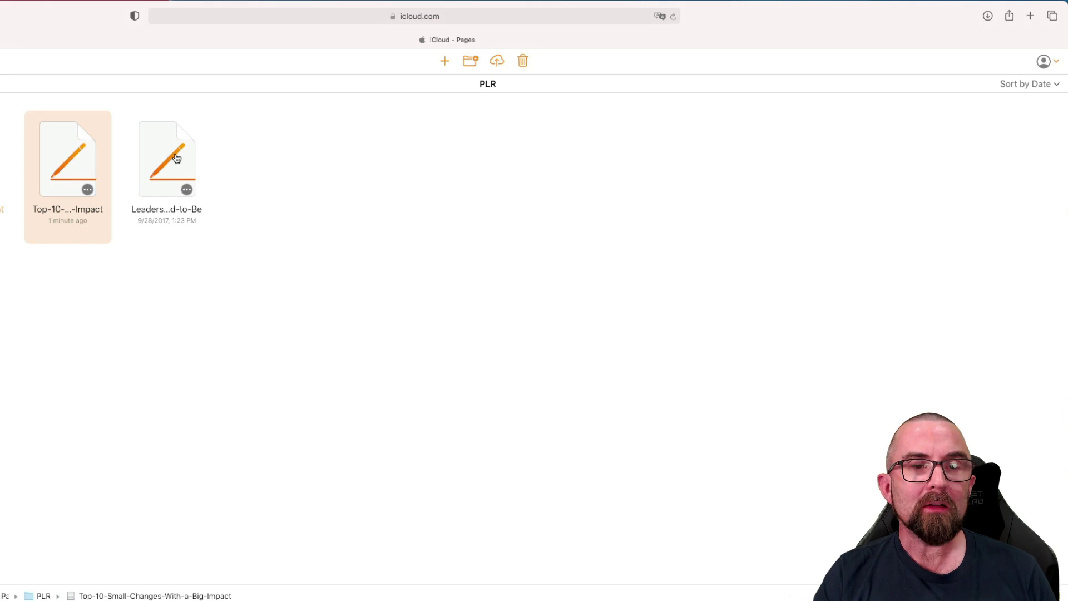
Open the Leadership e-book and delete its man-in-suit cover photo.
double_click(174, 158)
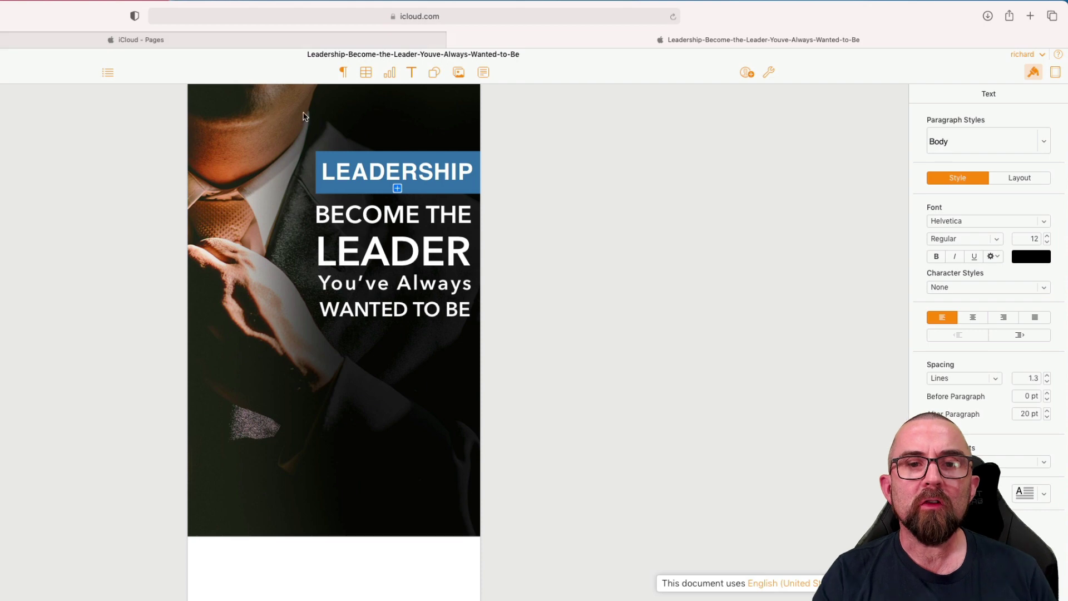
click(202, 142)
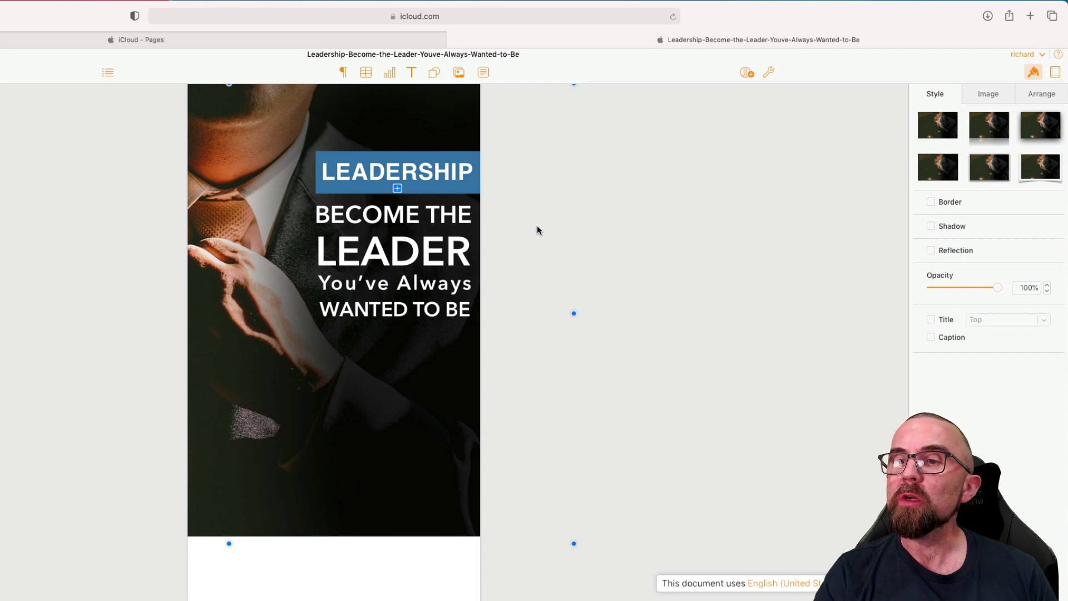
right_click(215, 295)
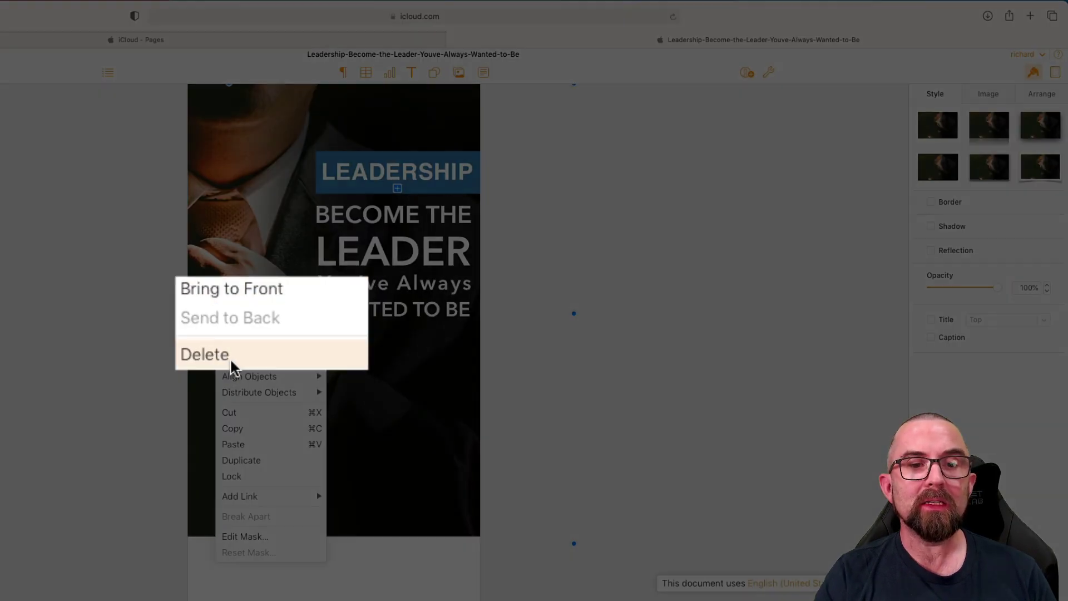
click(231, 359)
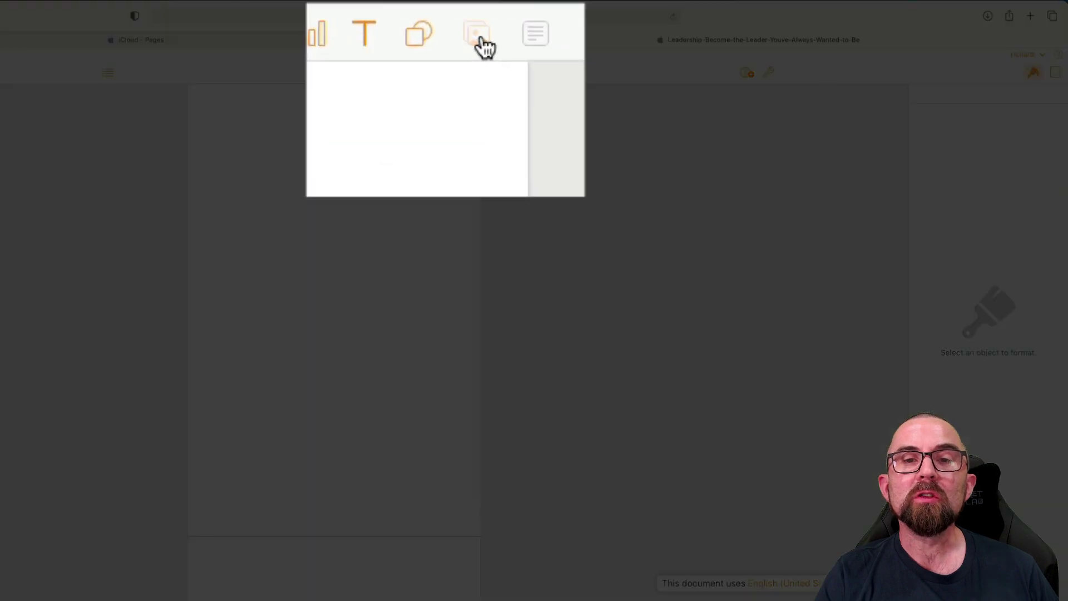
Insert the conference-room jpg and stretch it to cover the entire cover page.
click(481, 38)
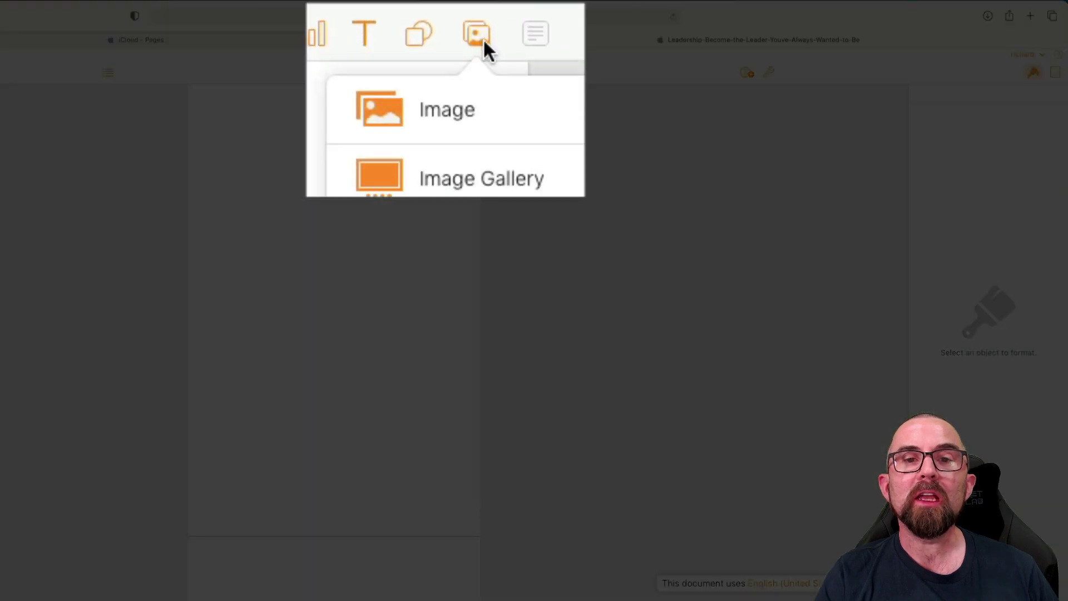
click(445, 115)
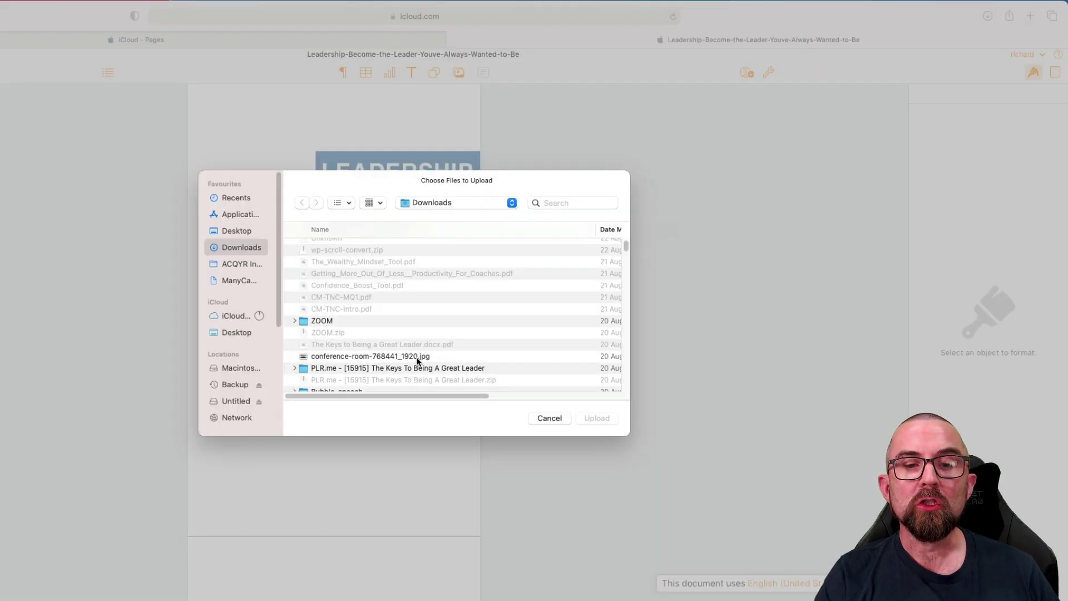
click(428, 358)
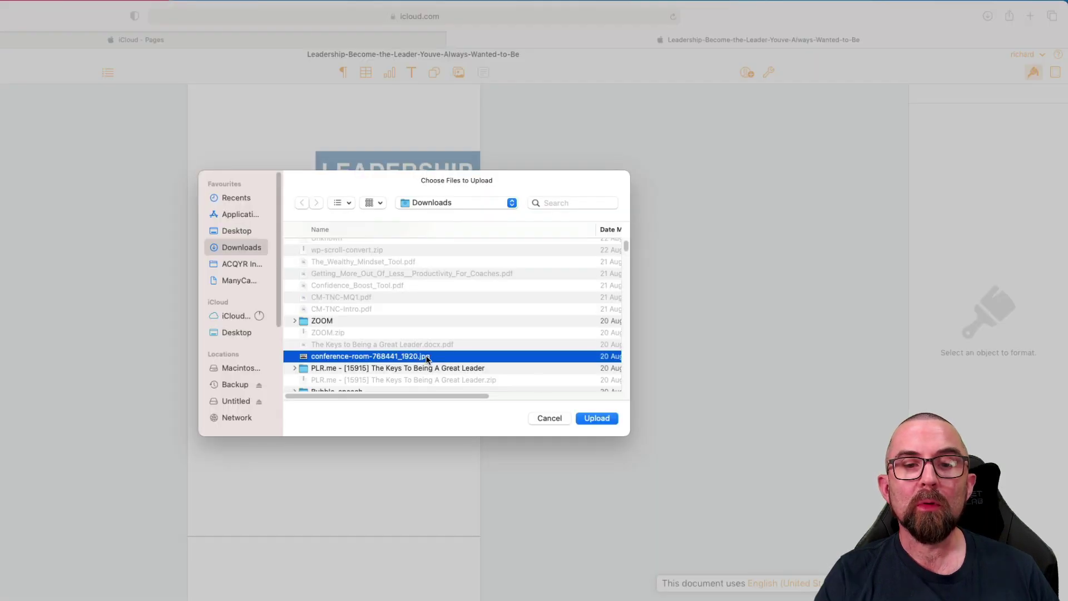
click(597, 418)
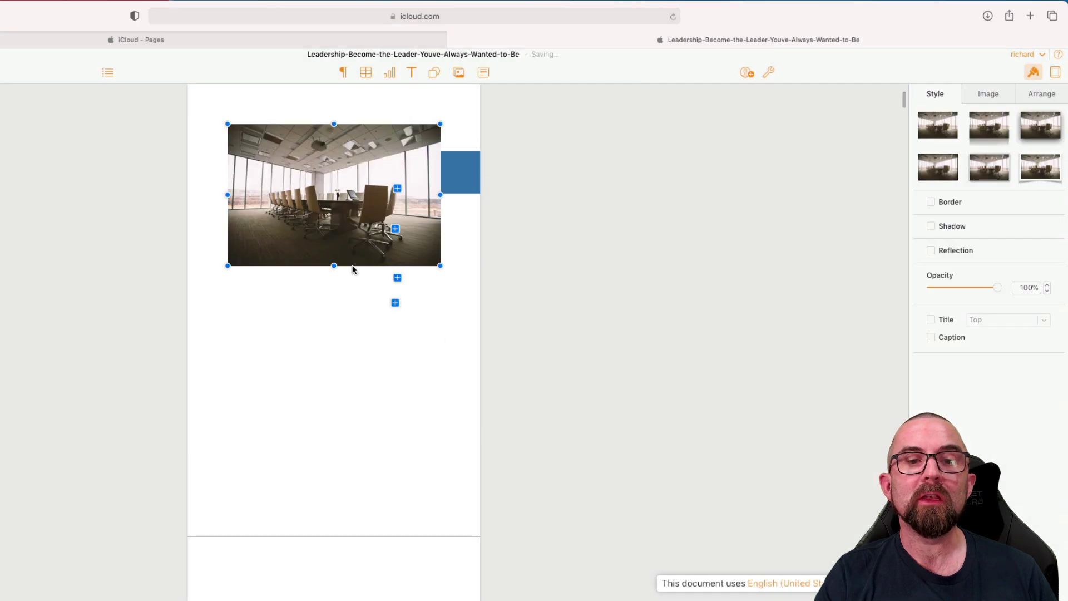
drag(227, 266, 133, 533)
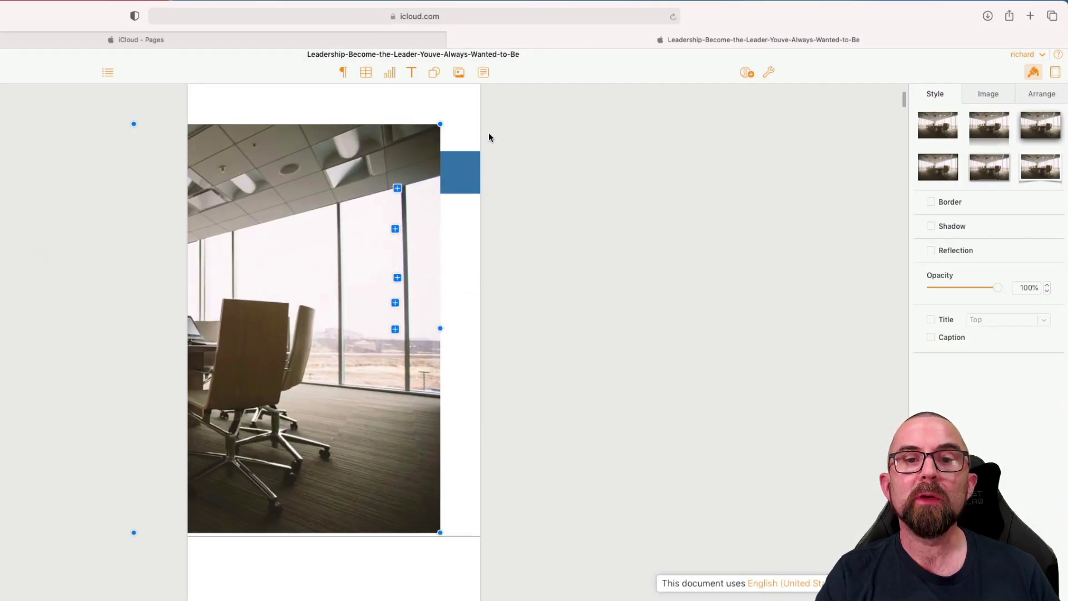
drag(440, 121, 507, 103)
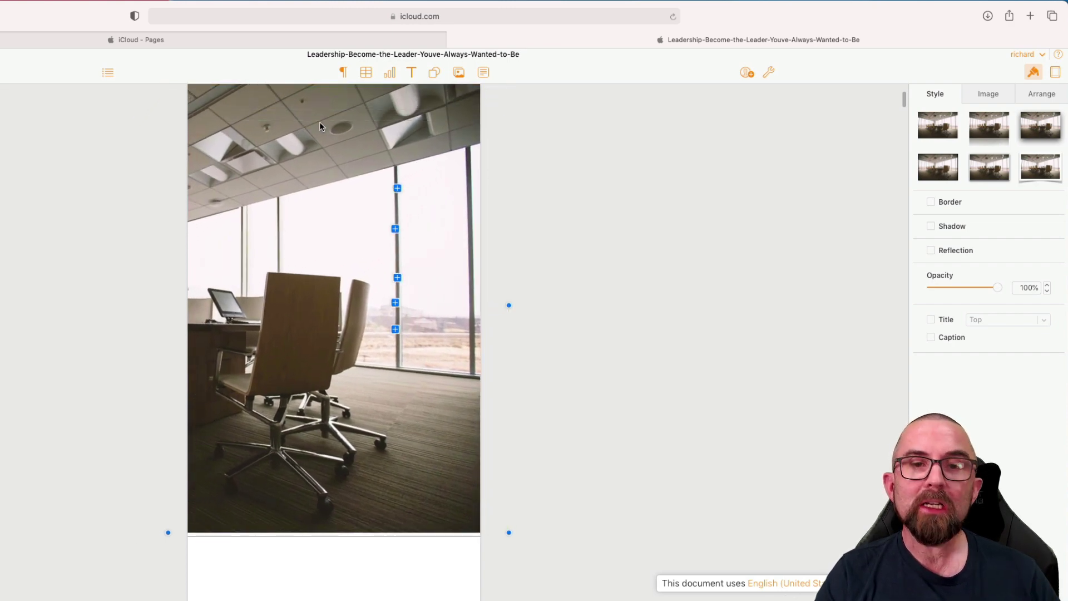
click(1042, 98)
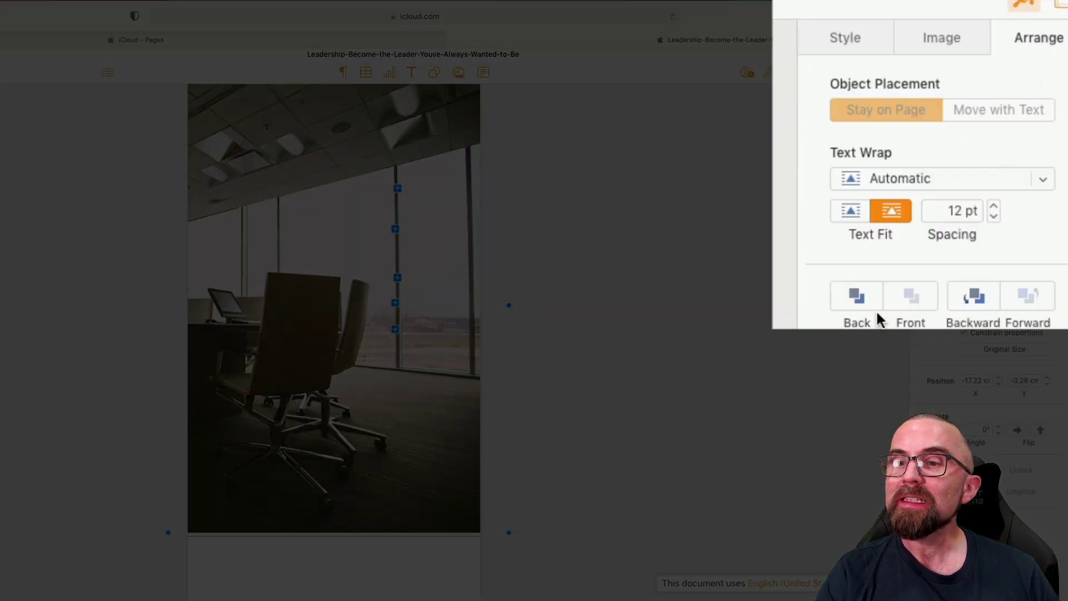
Send the boardroom photo behind the cover's title text boxes.
click(848, 308)
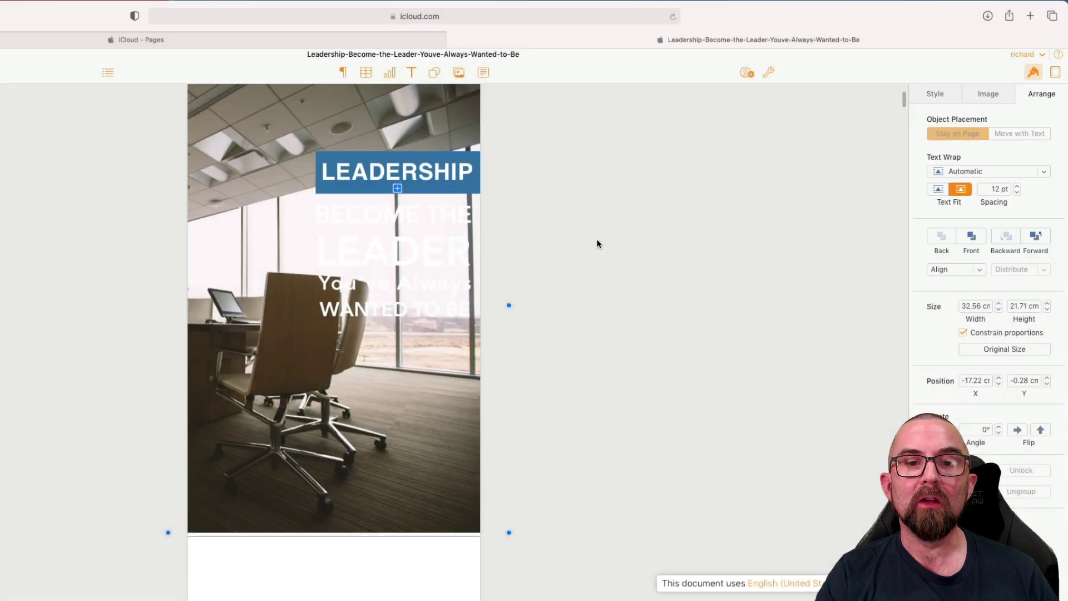
click(594, 240)
click(400, 235)
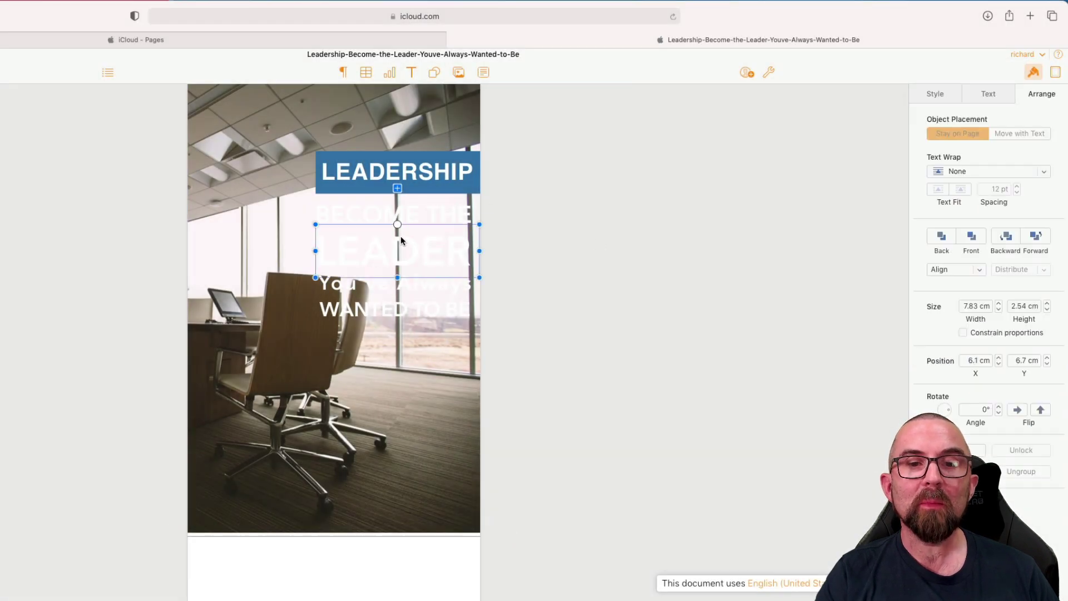
click(371, 216)
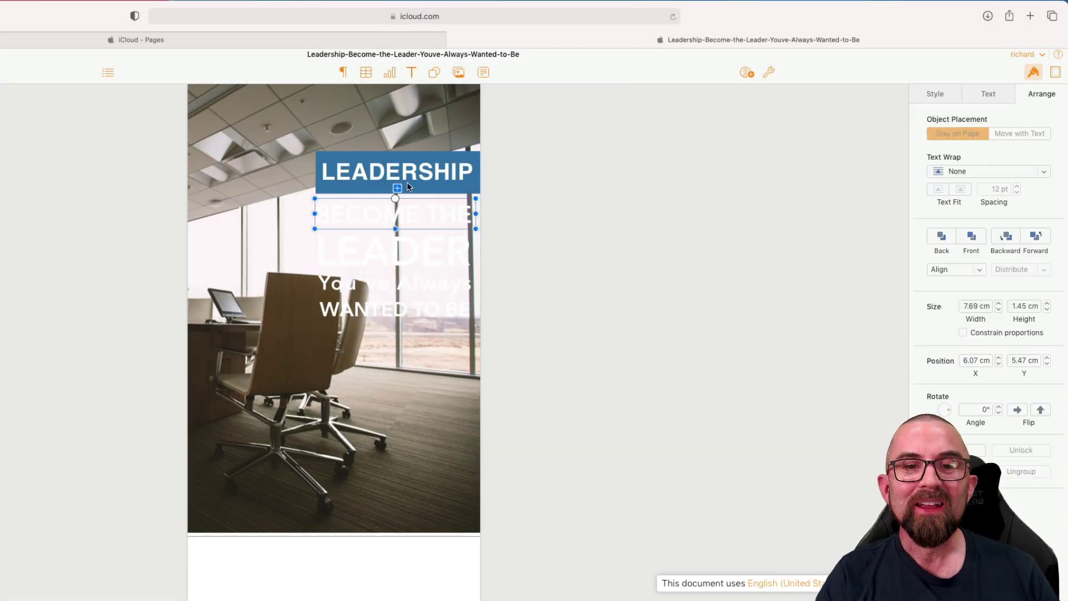
click(373, 195)
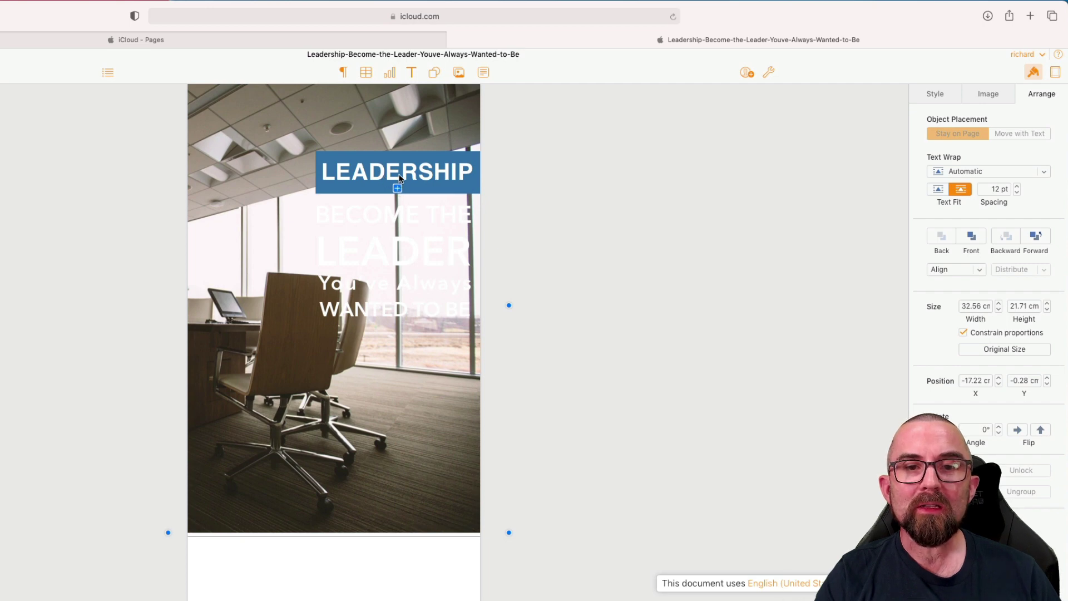
Widen the LEADERSHIP: box so the colon fits, and align it right with the cover text.
click(399, 178)
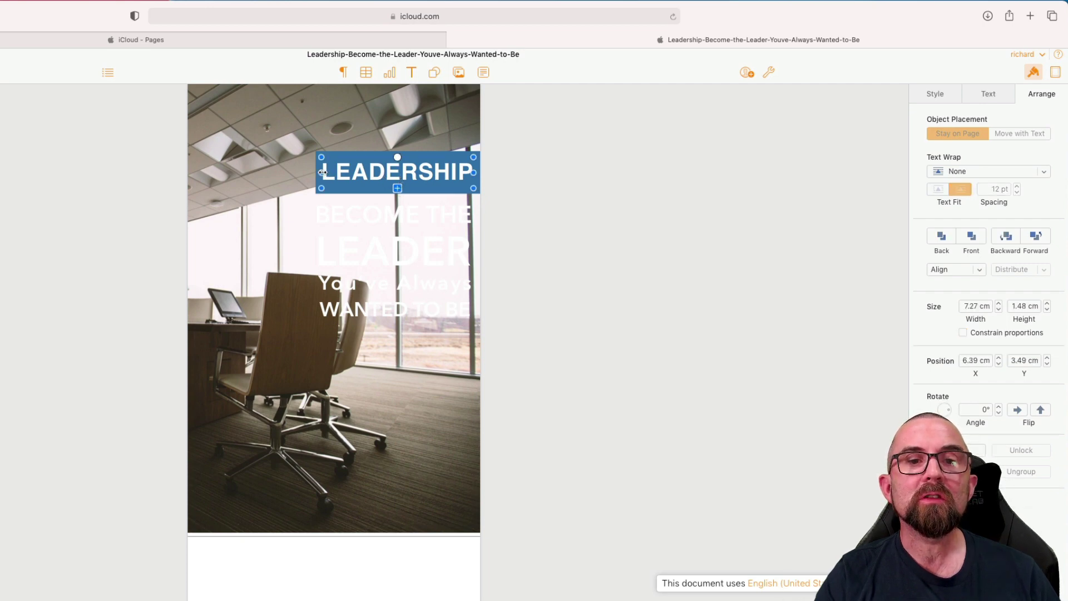
drag(322, 172, 323, 175)
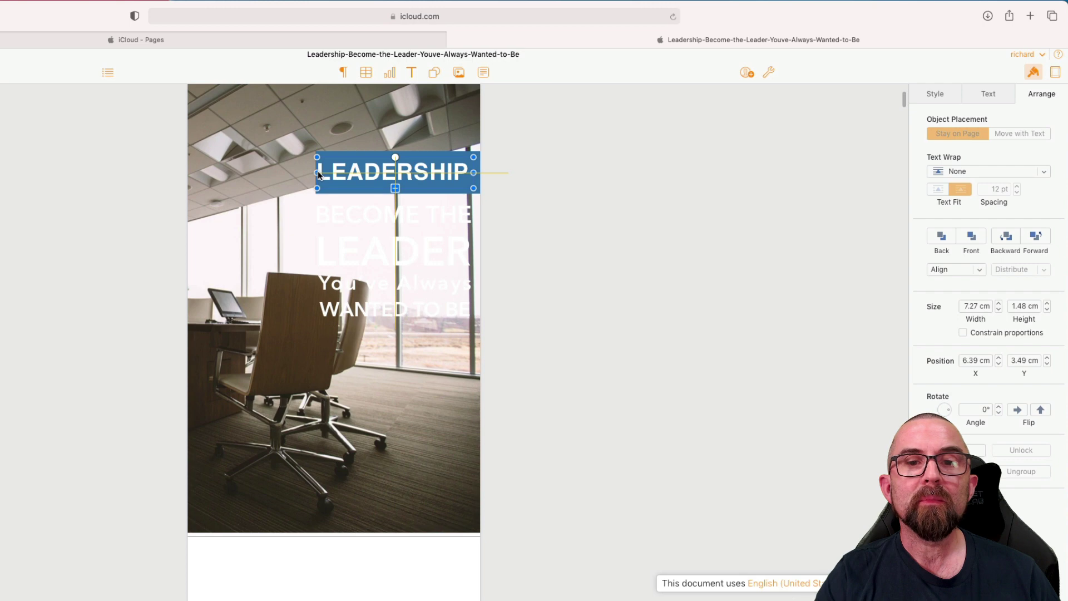
drag(321, 175, 306, 173)
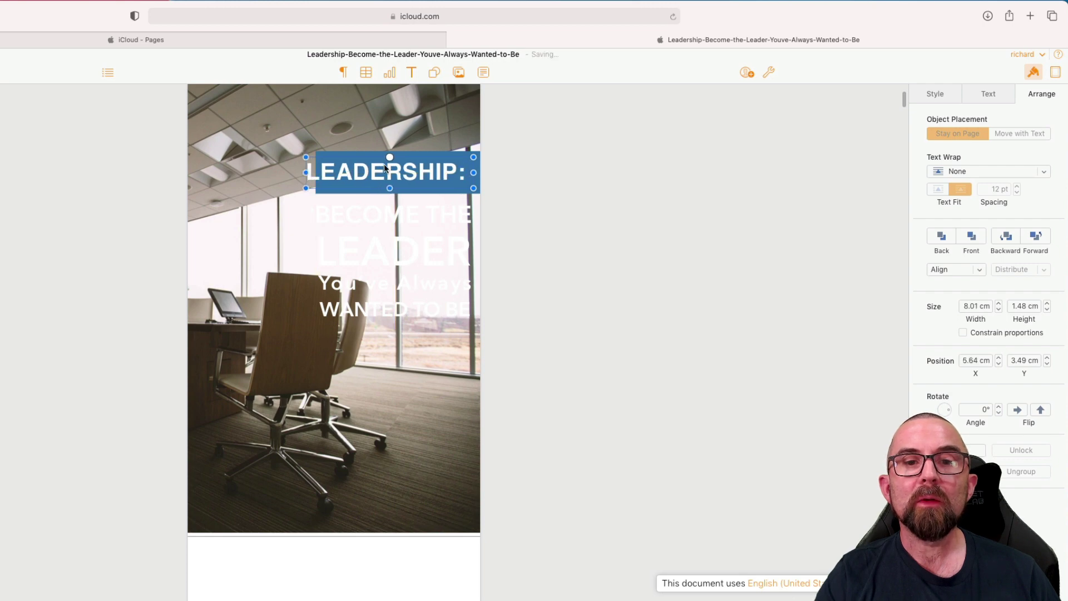
drag(387, 168, 397, 168)
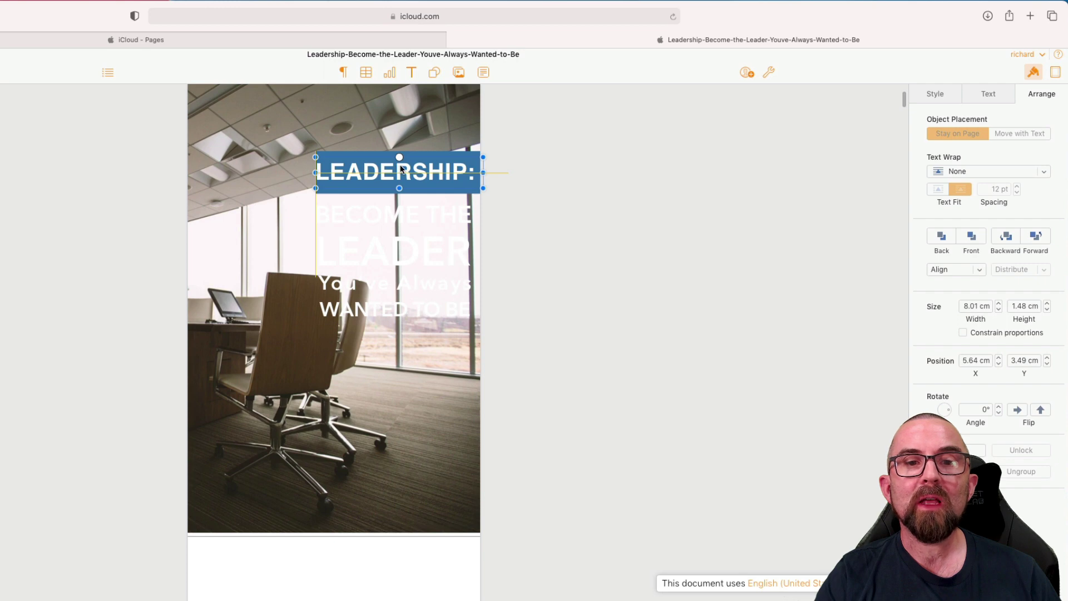
drag(397, 165, 401, 169)
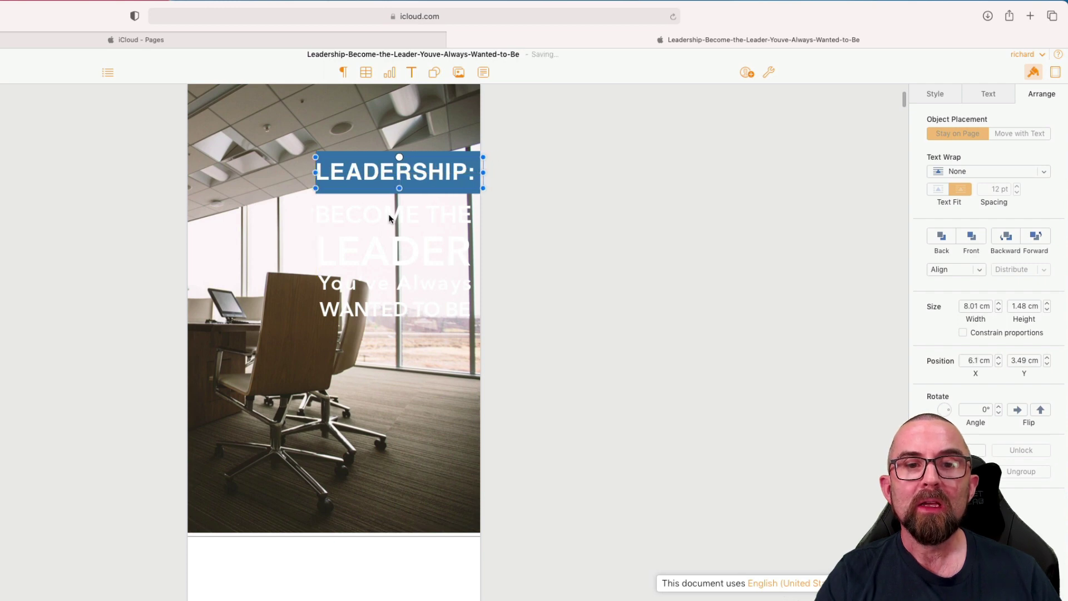
click(391, 221)
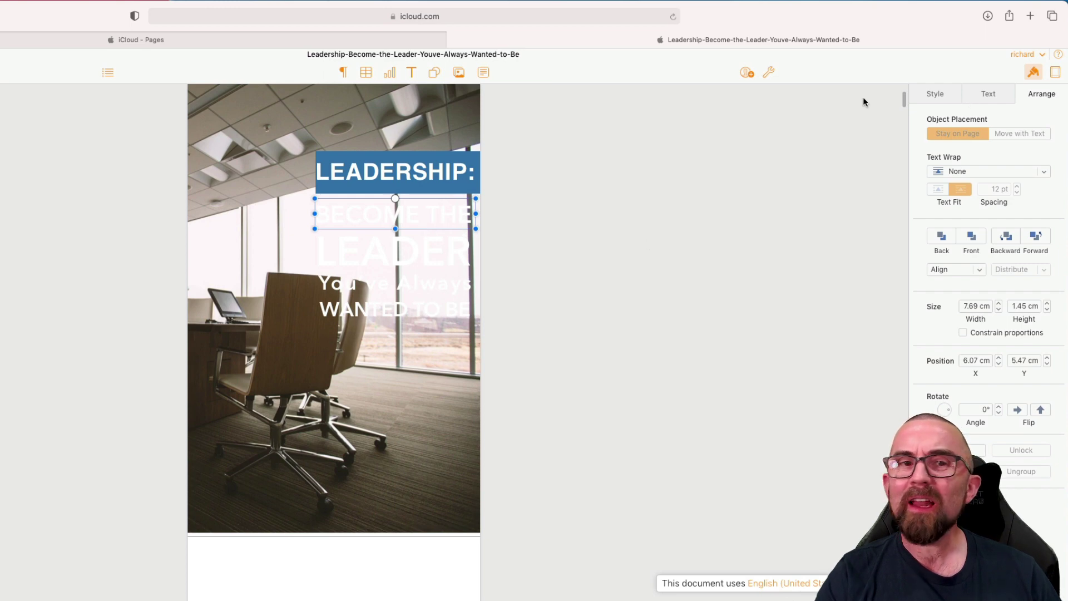
Recolour the BECOME THE and LEADER cover lines blue.
click(977, 95)
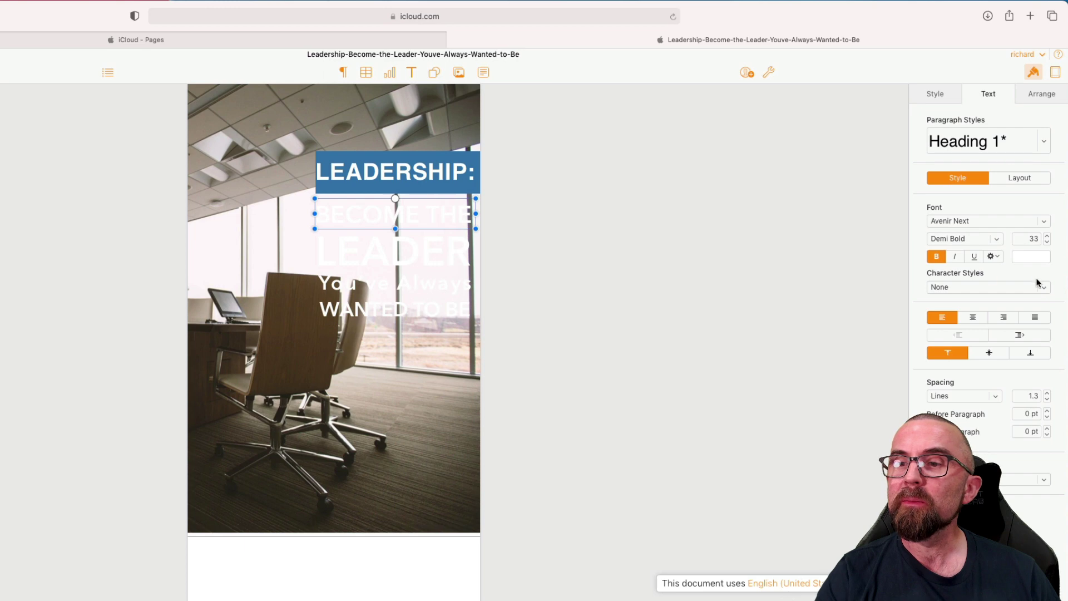
click(1035, 260)
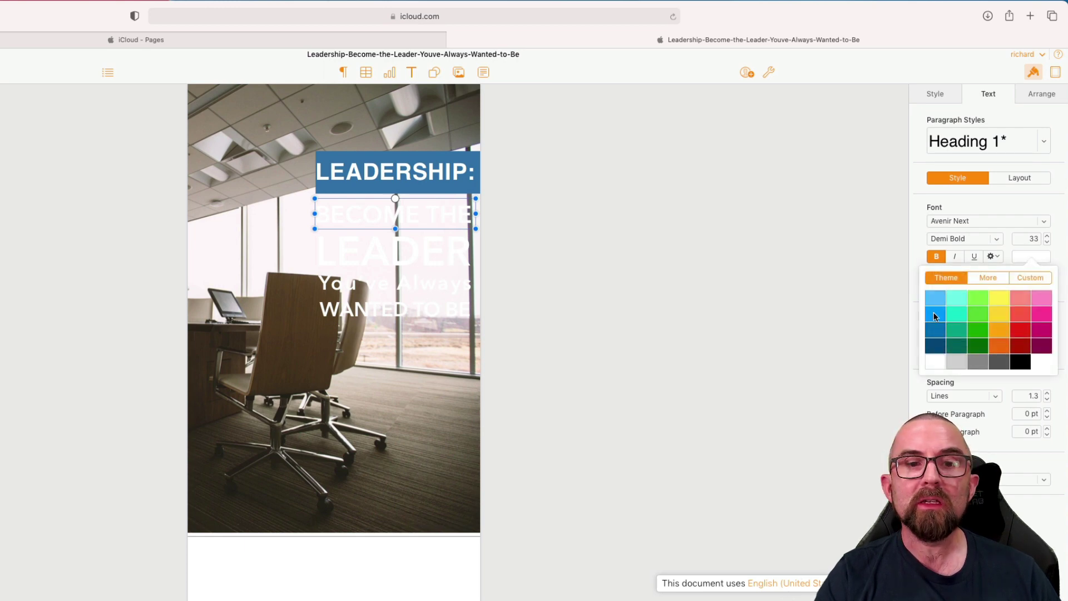
click(935, 314)
click(394, 247)
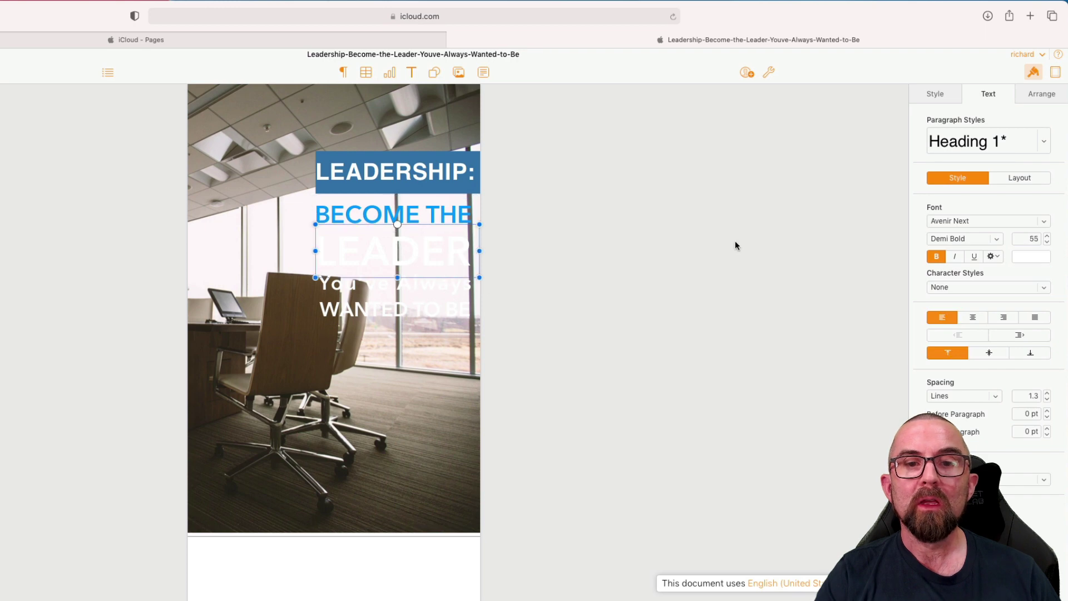
click(1032, 257)
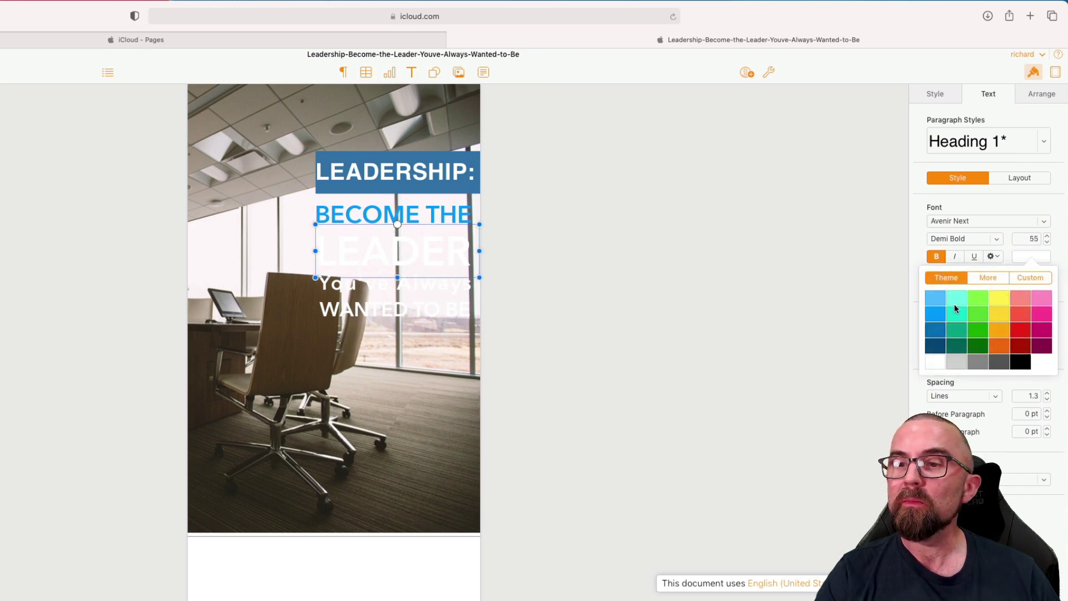
click(934, 314)
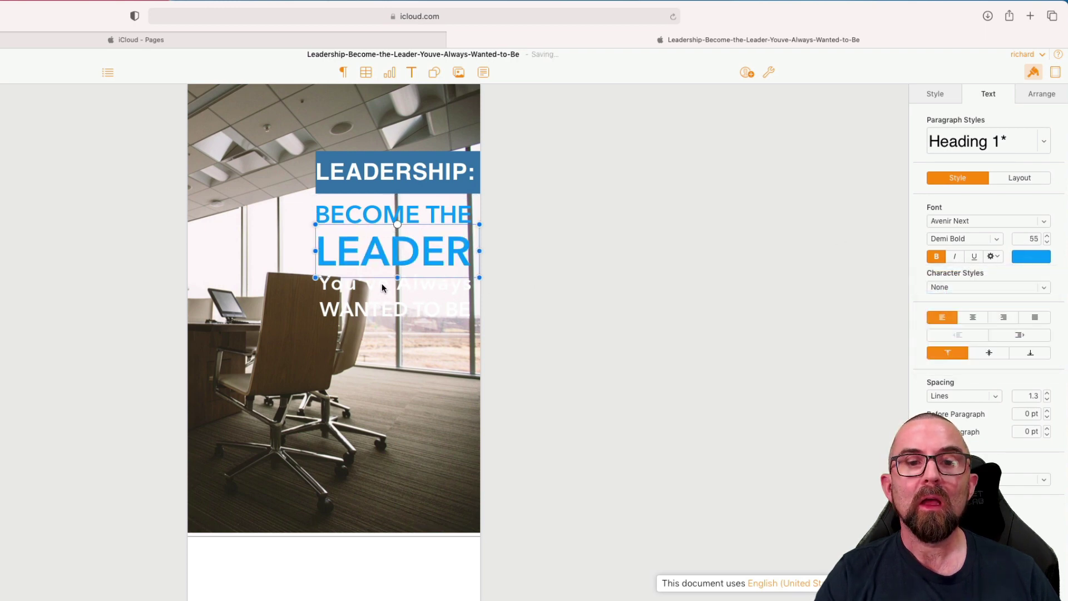
Make You've Always blue and WANTED TO BE dark blue.
click(382, 288)
click(1033, 258)
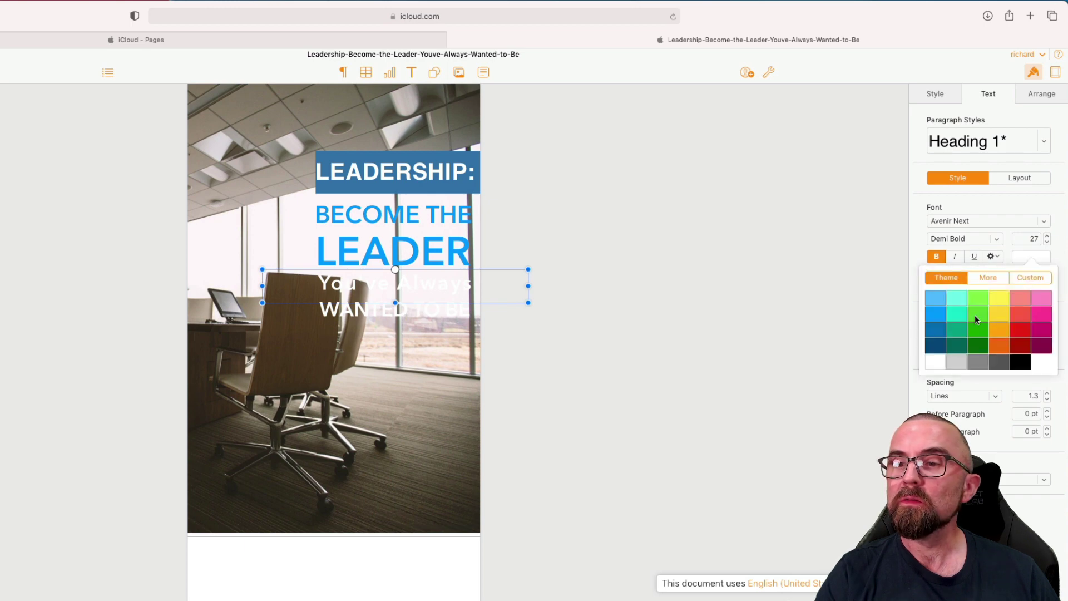
click(934, 315)
click(400, 312)
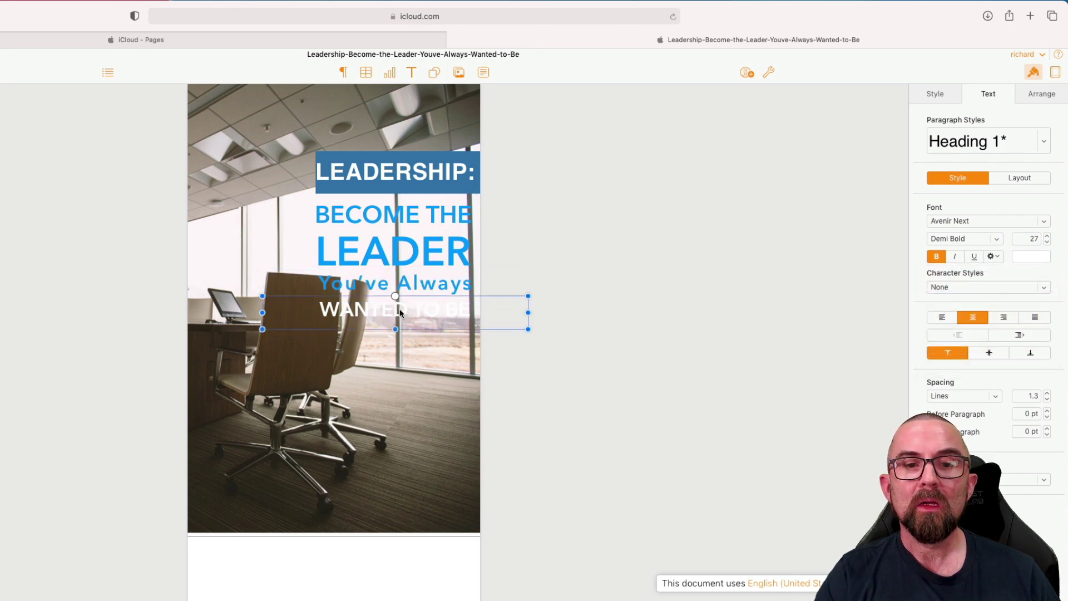
click(1021, 258)
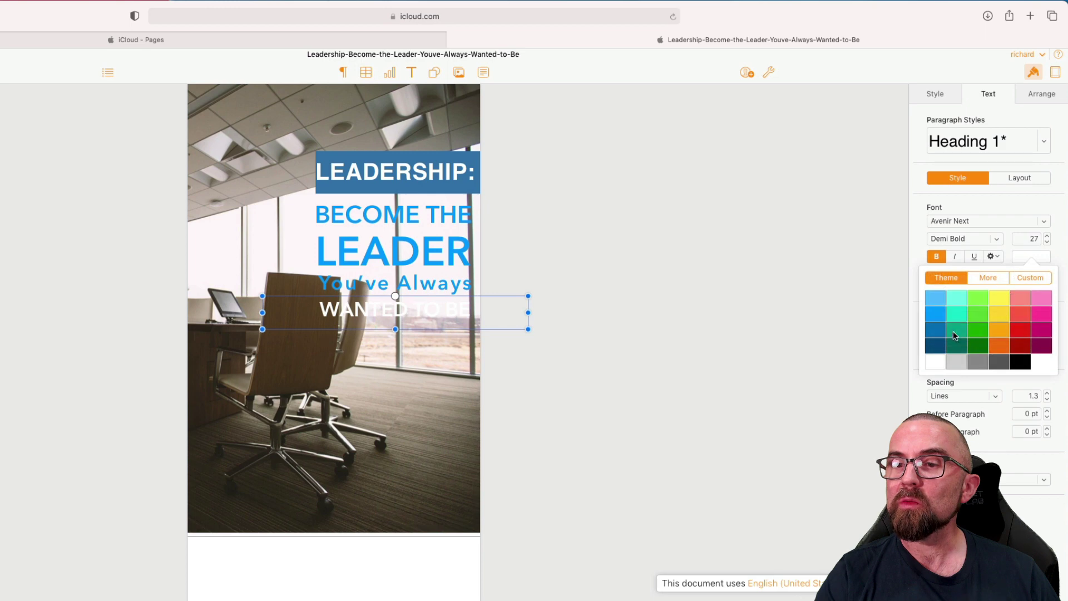
click(938, 329)
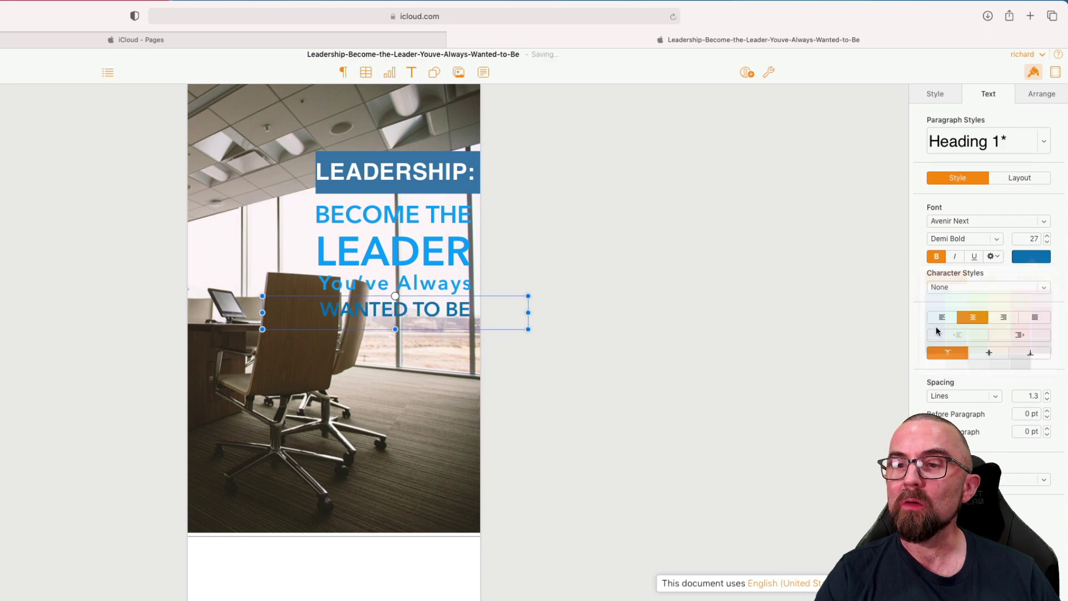
click(638, 296)
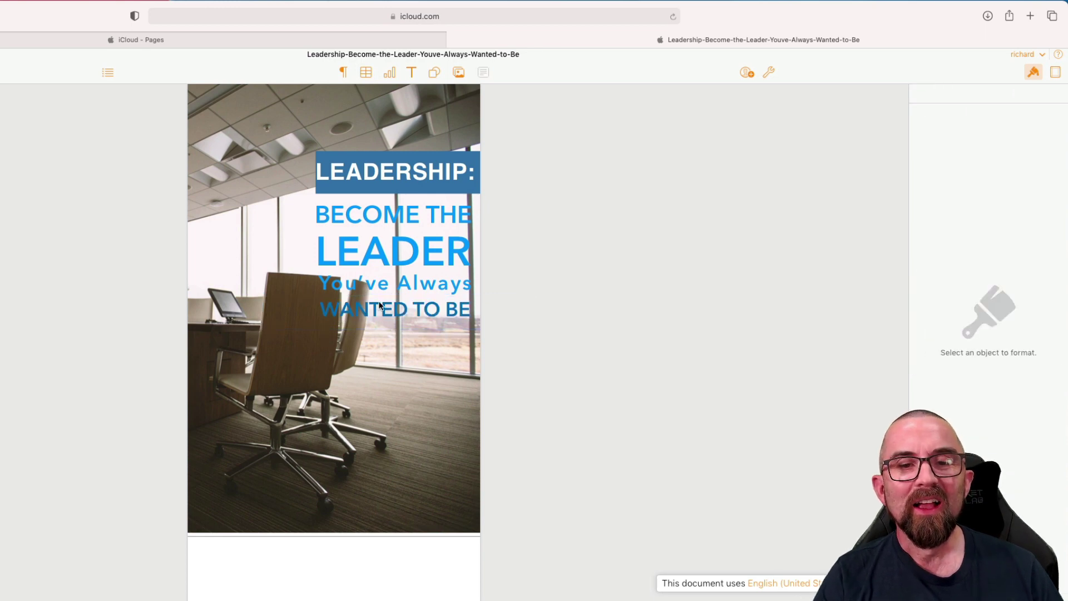
Paste the rights-reserved and disclaimer notice text onto page two.
scroll(380, 301, down, 2)
scroll(382, 302, down, 3)
scroll(382, 301, down, 3)
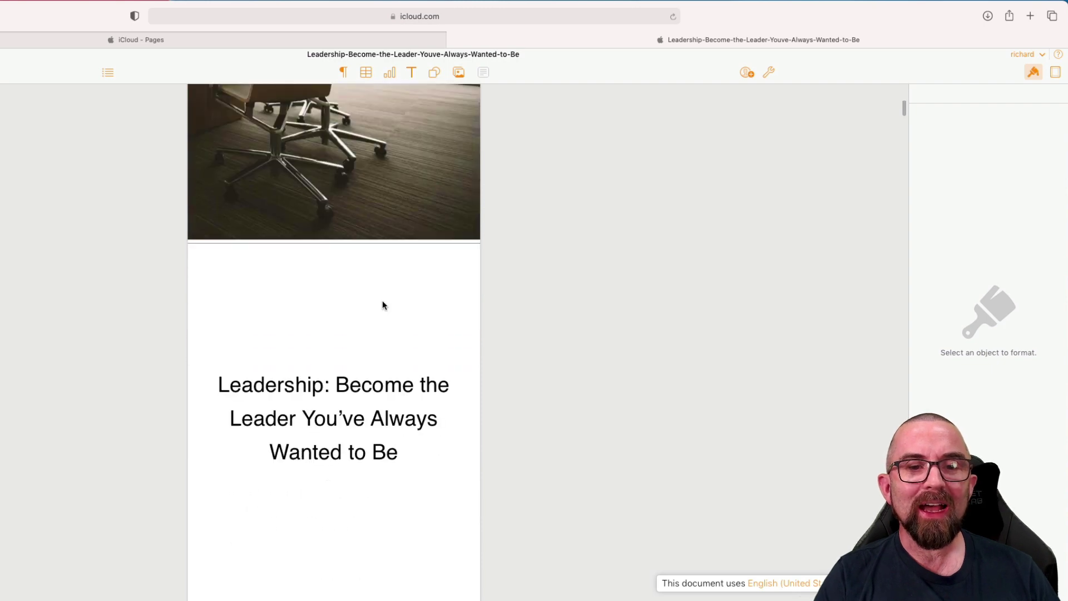
scroll(382, 300, down, 5)
scroll(383, 301, down, 1)
scroll(382, 301, down, 4)
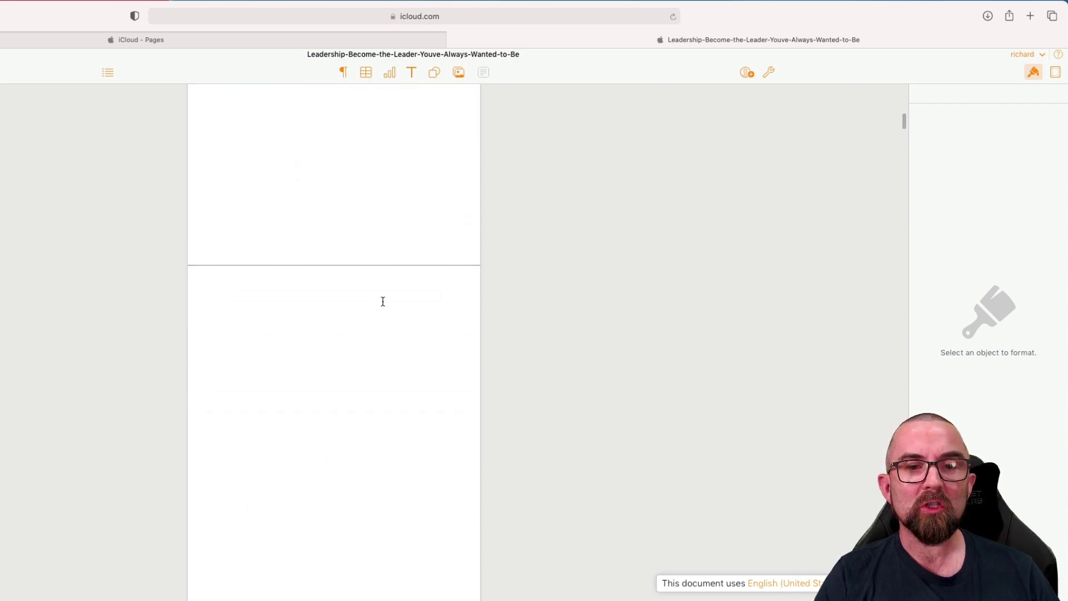
click(383, 302)
scroll(326, 424, up, 4)
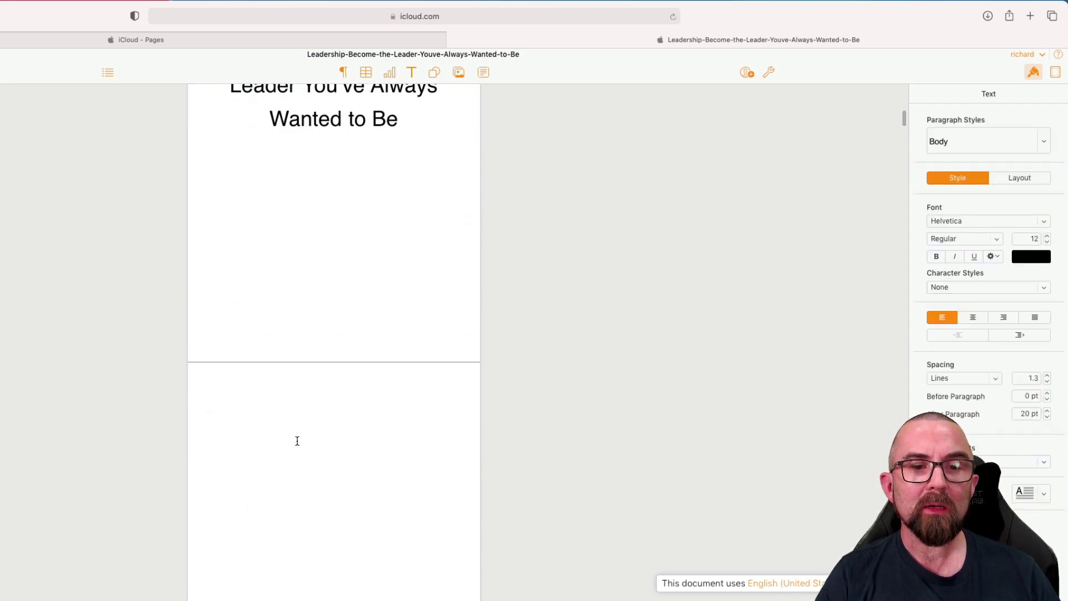
key(super+v)
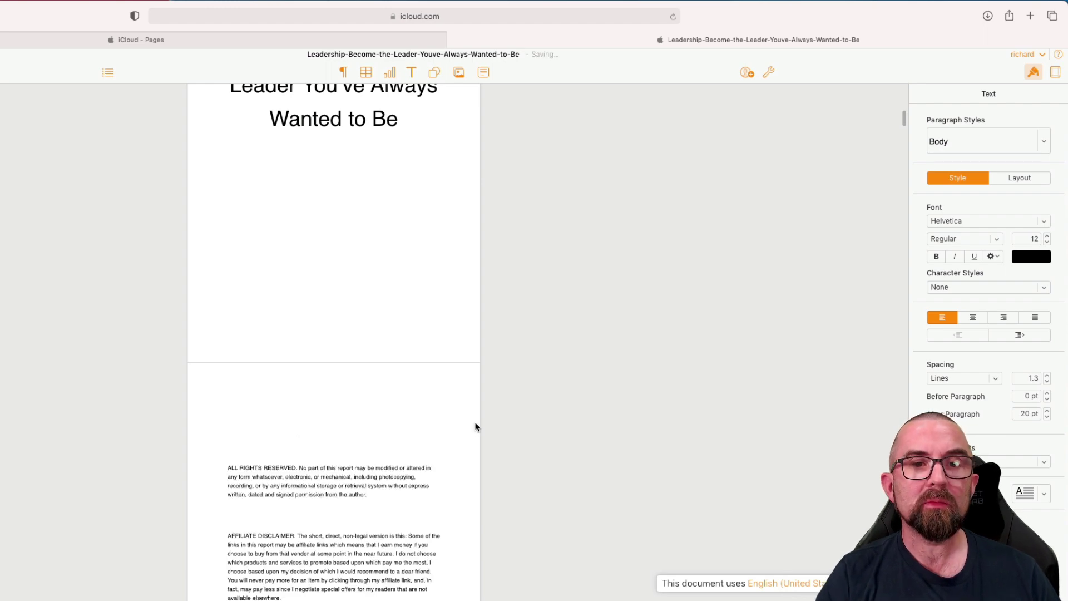
Delete the blank lines above ALL RIGHTS RESERVED on page two.
scroll(476, 427, down, 4)
scroll(468, 427, down, 3)
scroll(373, 355, up, 1)
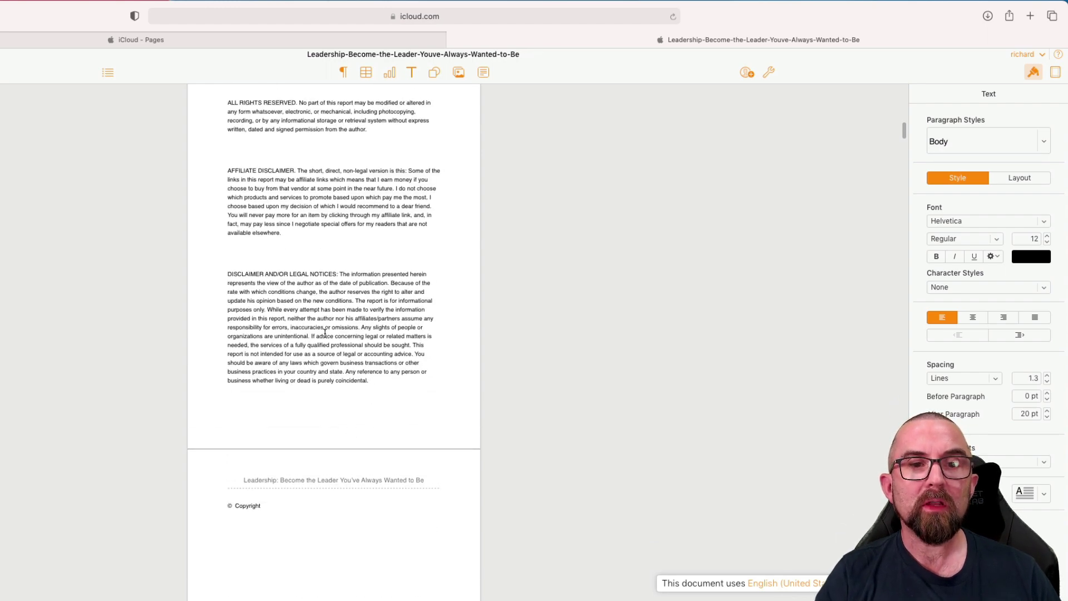
scroll(269, 293, up, 2)
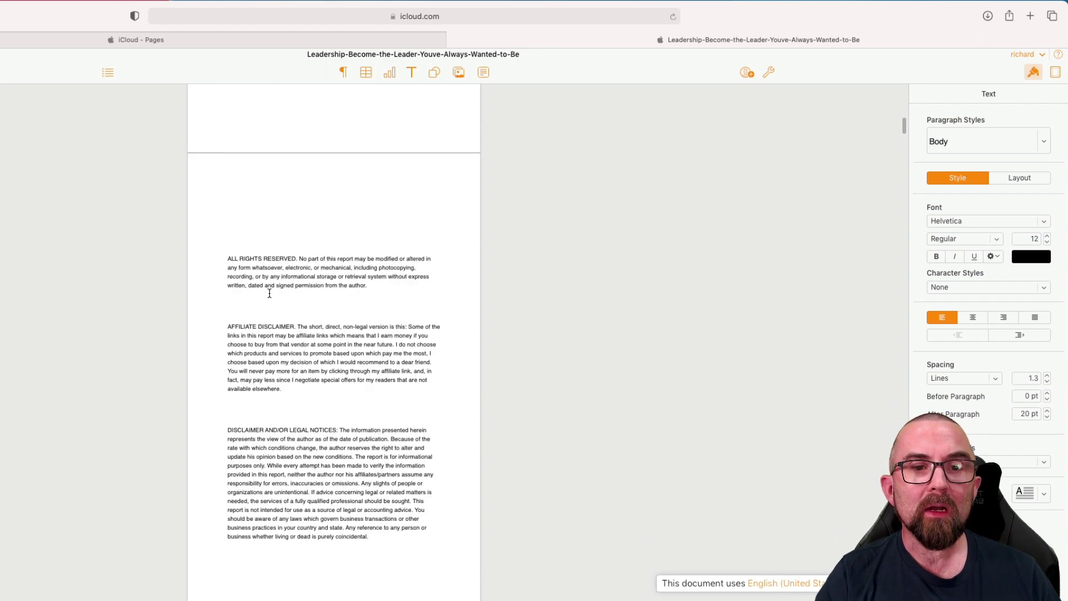
click(242, 247)
key(BackSpace)
key(BackSpace)
text(© Copyright 2021)
scroll(346, 422, down, 3)
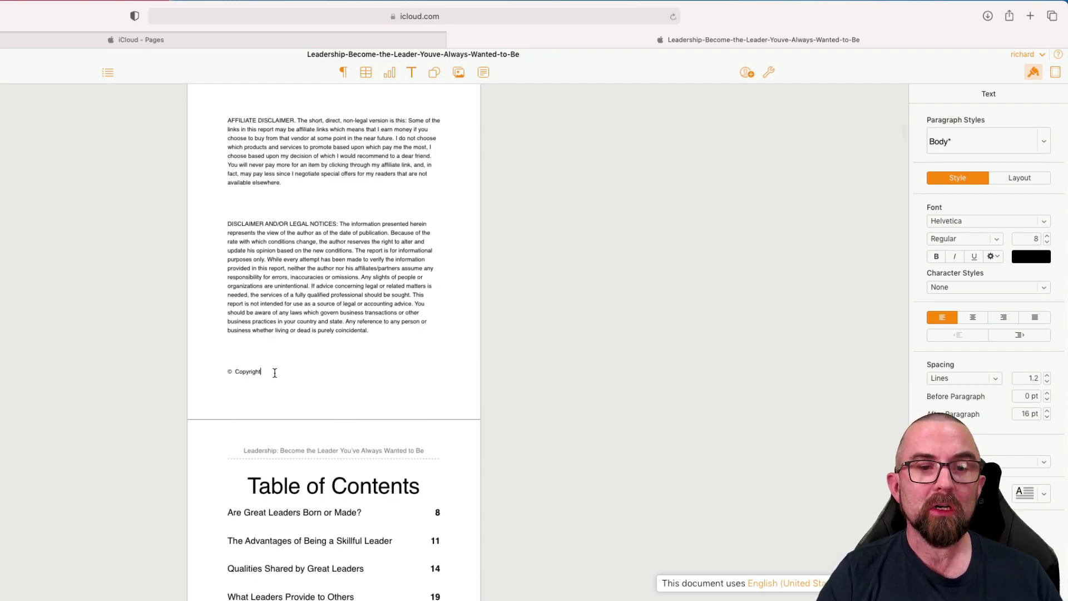
Add '(c) PLR.me' before the page number in the page 4 footer.
click(424, 420)
scroll(318, 411, down, 7)
click(310, 397)
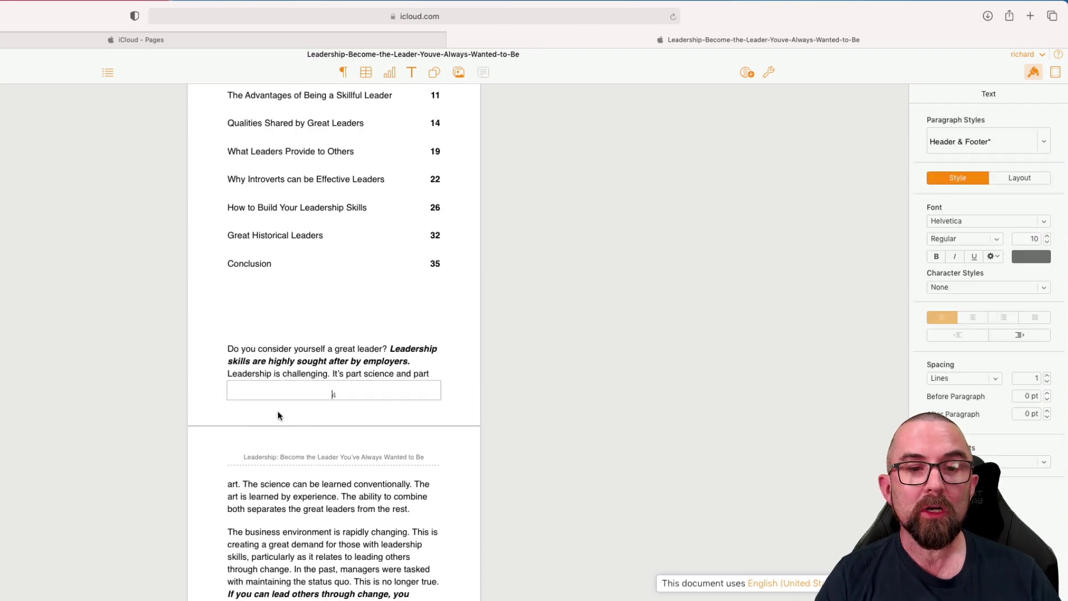
click(234, 407)
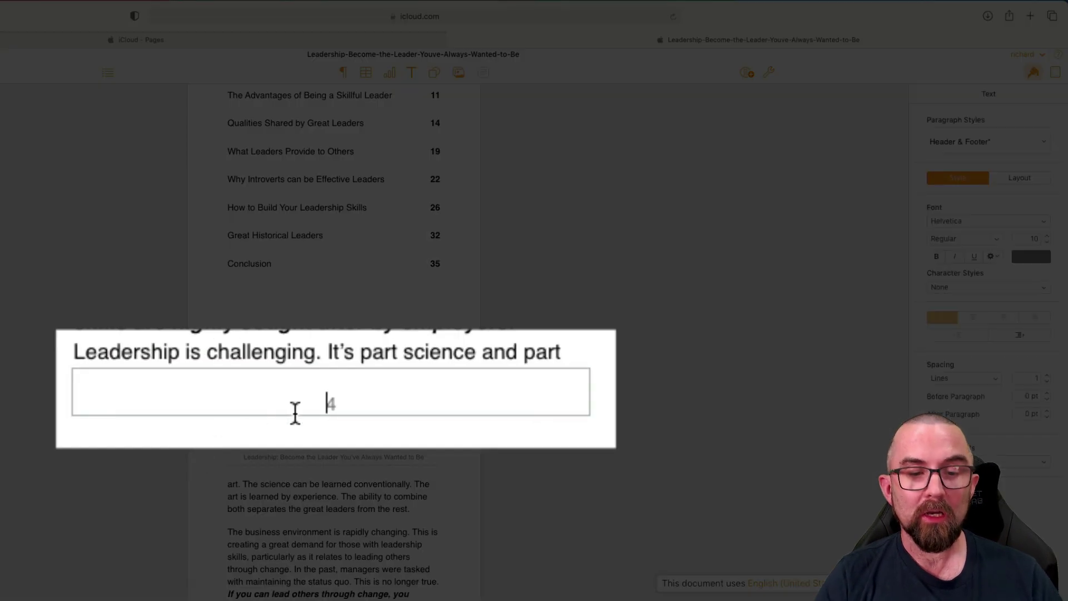
text((c) PL)
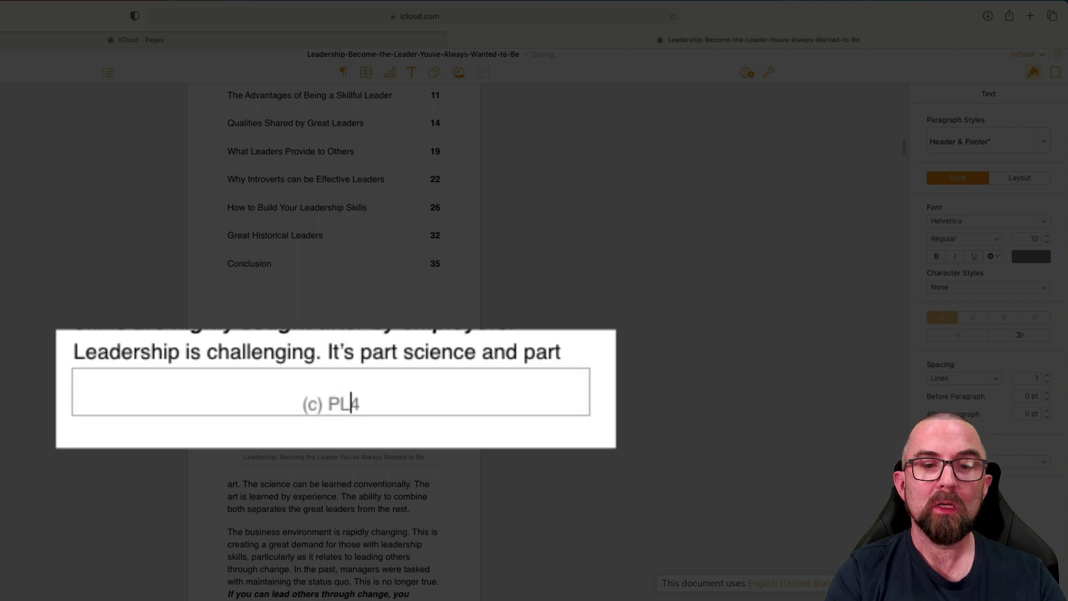
text(R.me)
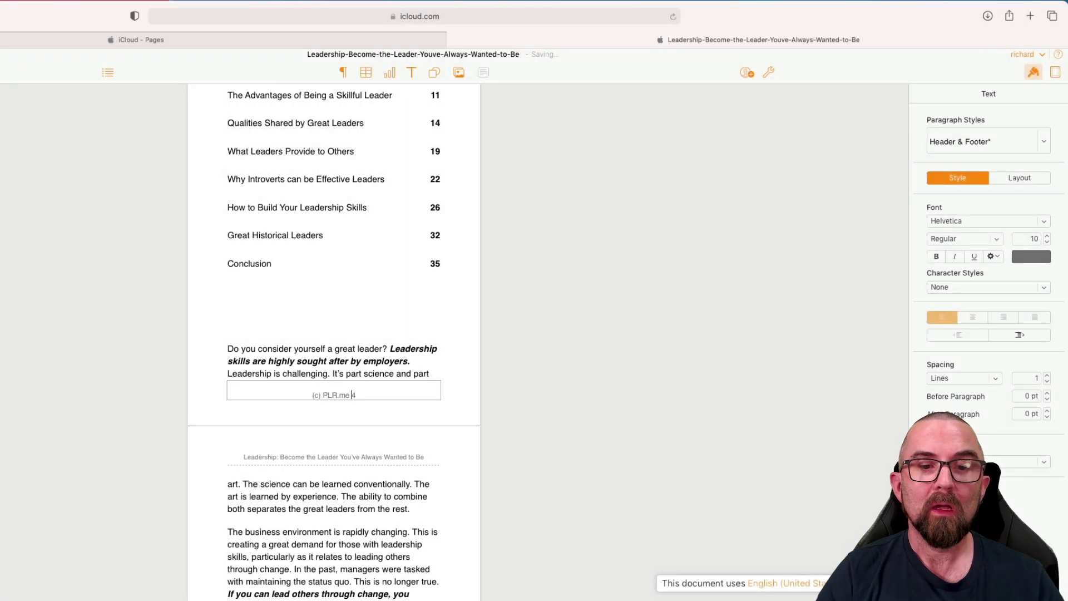
click(648, 484)
Insert a page break before the 'Do you consider yourself a great leader?' paragraph.
scroll(528, 483, down, 5)
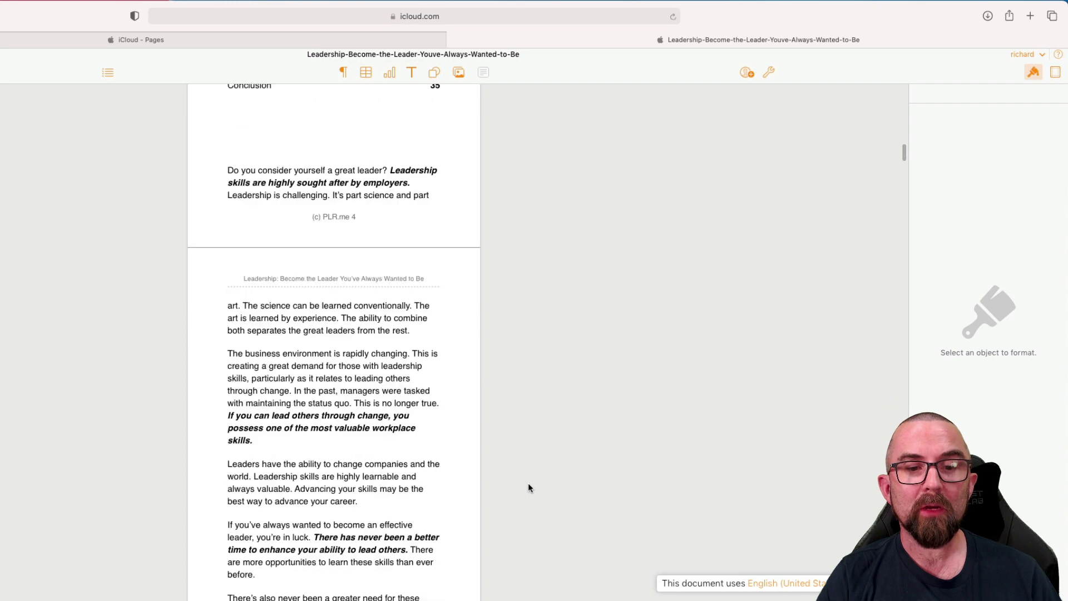
scroll(528, 484, down, 3)
scroll(442, 498, up, 15)
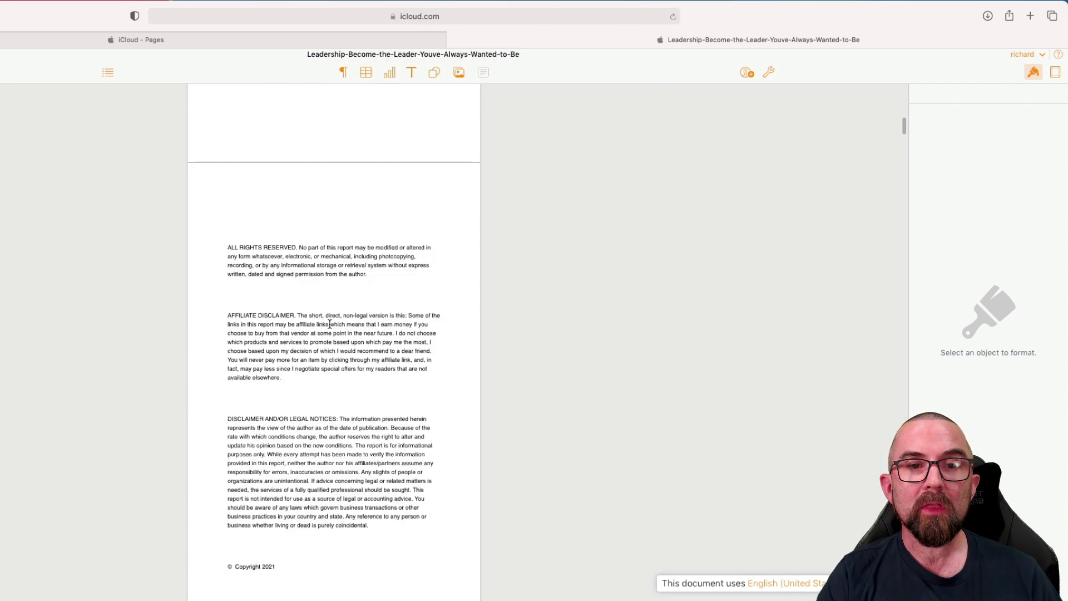
scroll(330, 323, up, 4)
scroll(330, 324, up, 3)
scroll(331, 317, up, 5)
scroll(334, 313, up, 3)
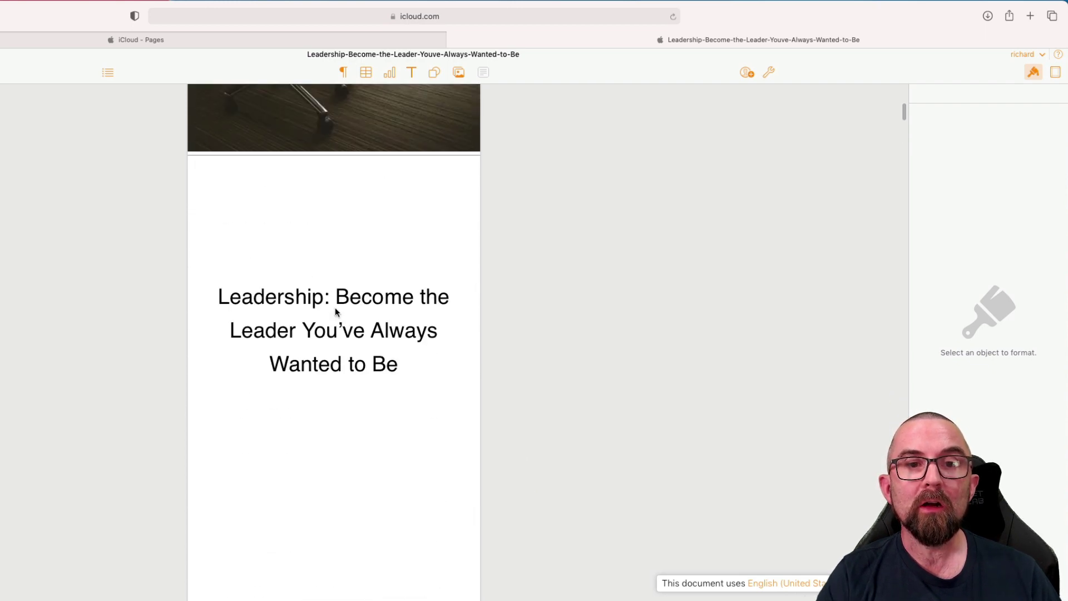
scroll(332, 303, up, 7)
scroll(330, 295, down, 3)
scroll(306, 294, down, 7)
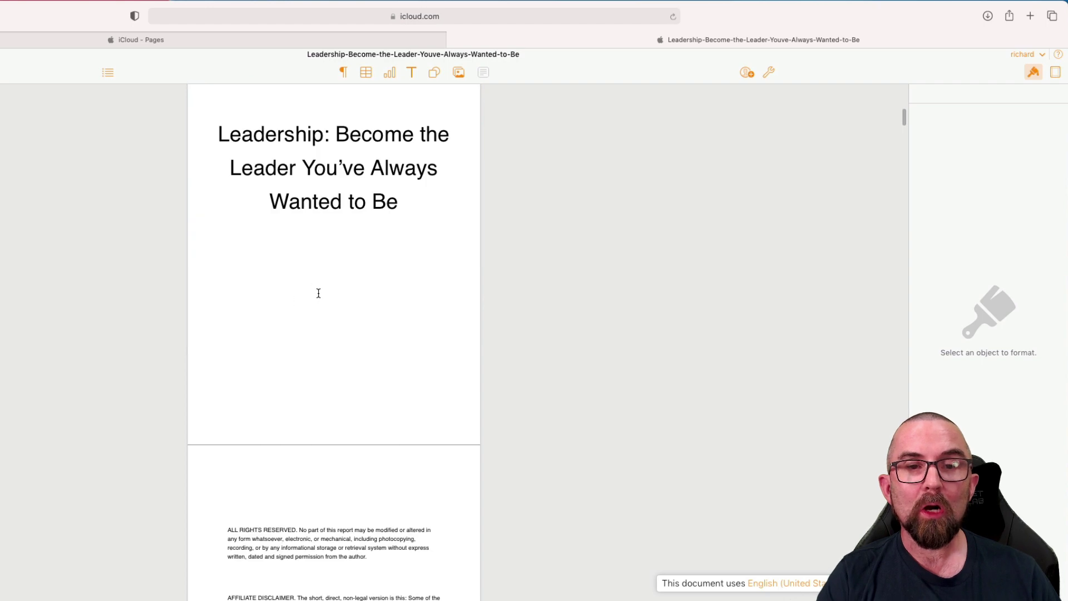
scroll(318, 291, down, 5)
scroll(334, 291, down, 5)
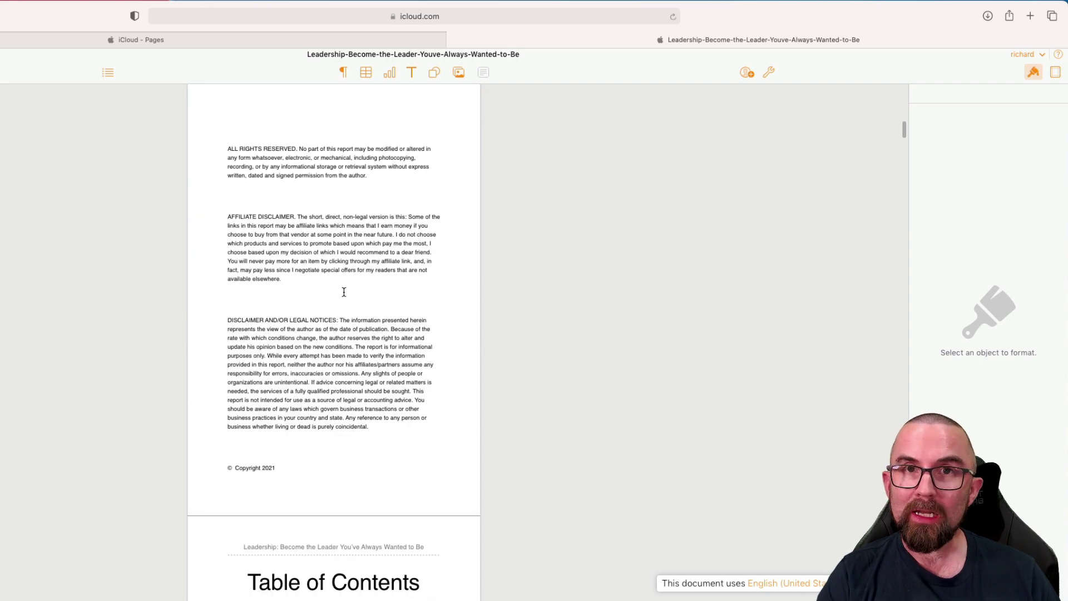
scroll(344, 293, down, 3)
scroll(344, 293, down, 3)
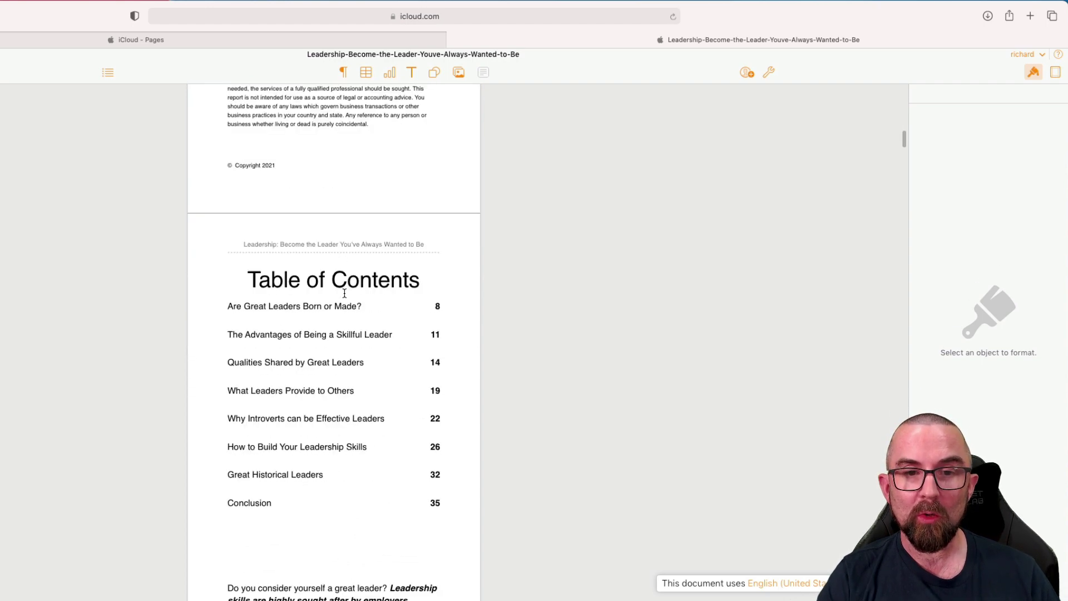
scroll(347, 314, down, 2)
scroll(347, 313, down, 8)
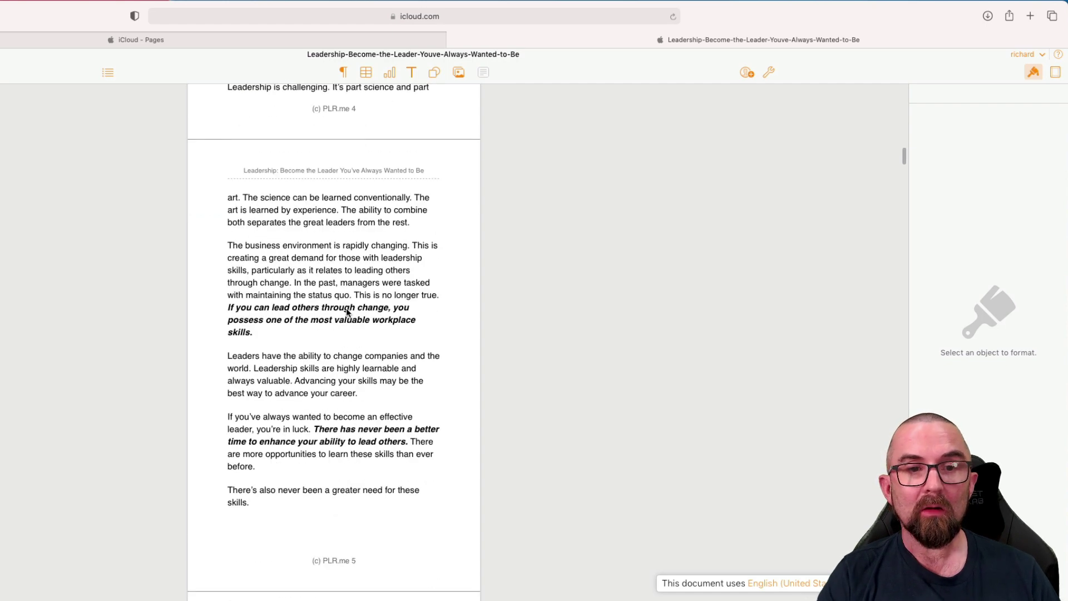
scroll(347, 312, up, 4)
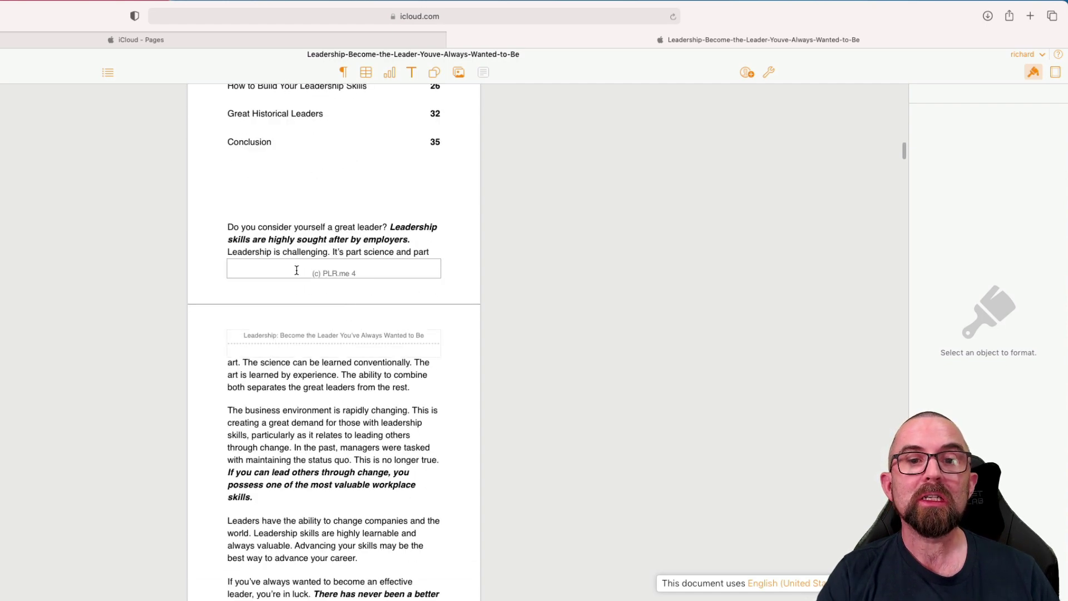
click(227, 225)
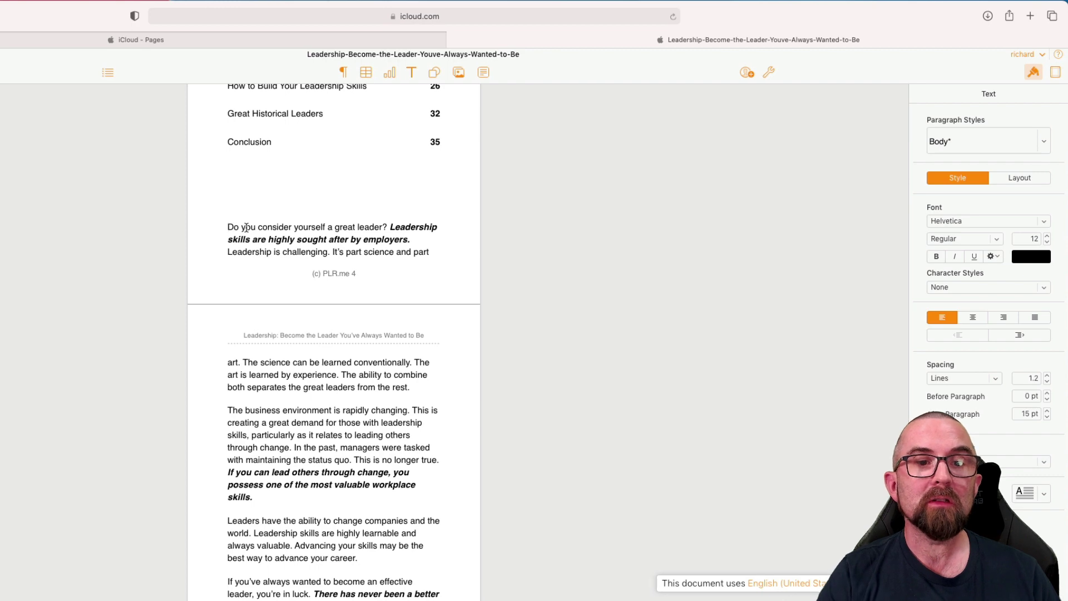
key(super+Return)
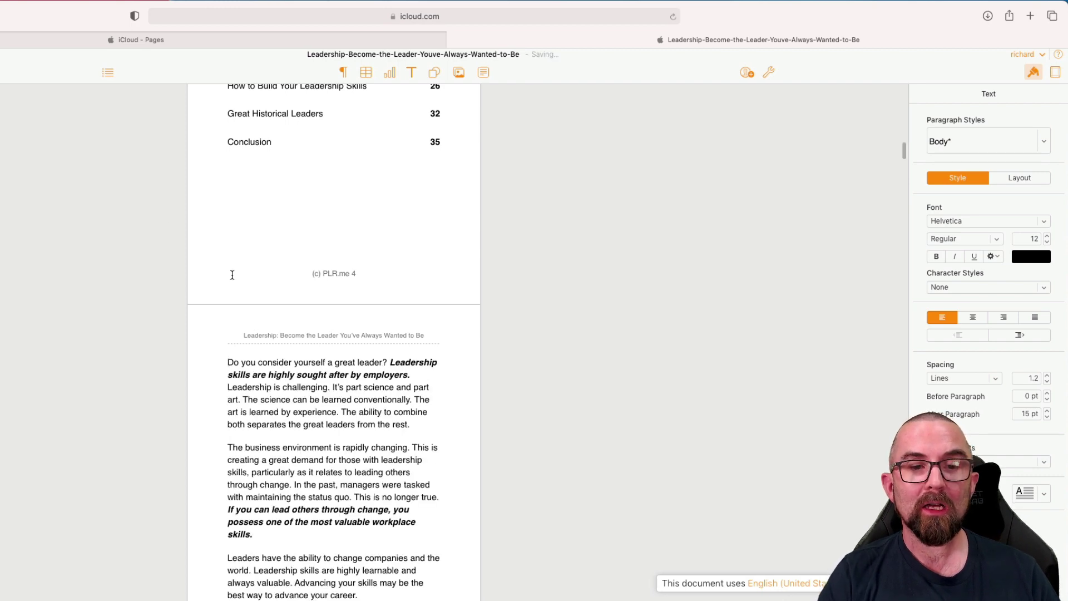
Give the John Quincy Adams quote a green background and its attribution line red.
scroll(234, 278, down, 6)
click(433, 562)
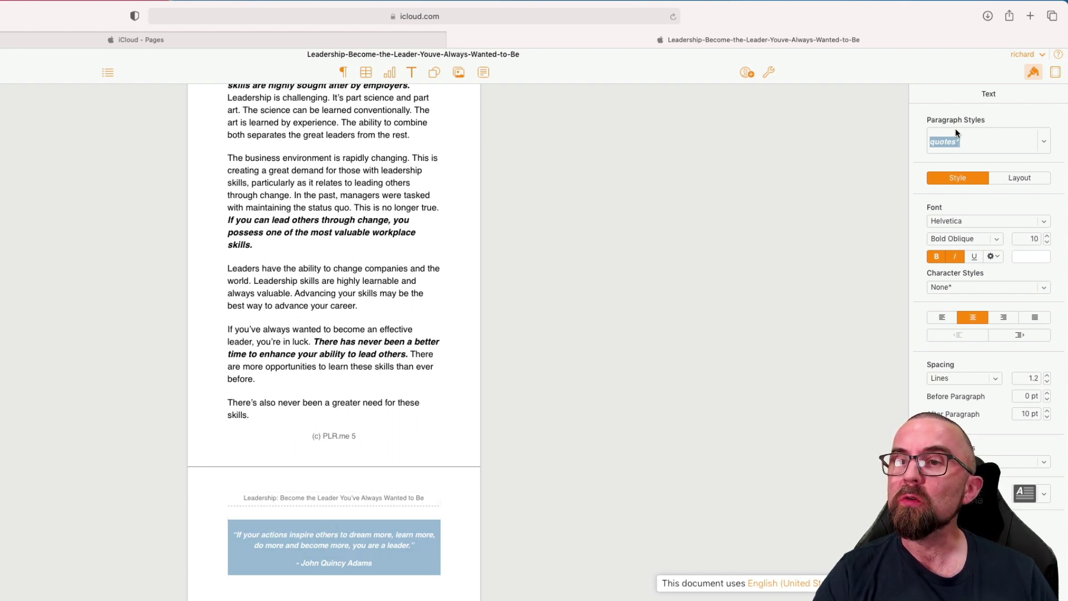
click(1028, 178)
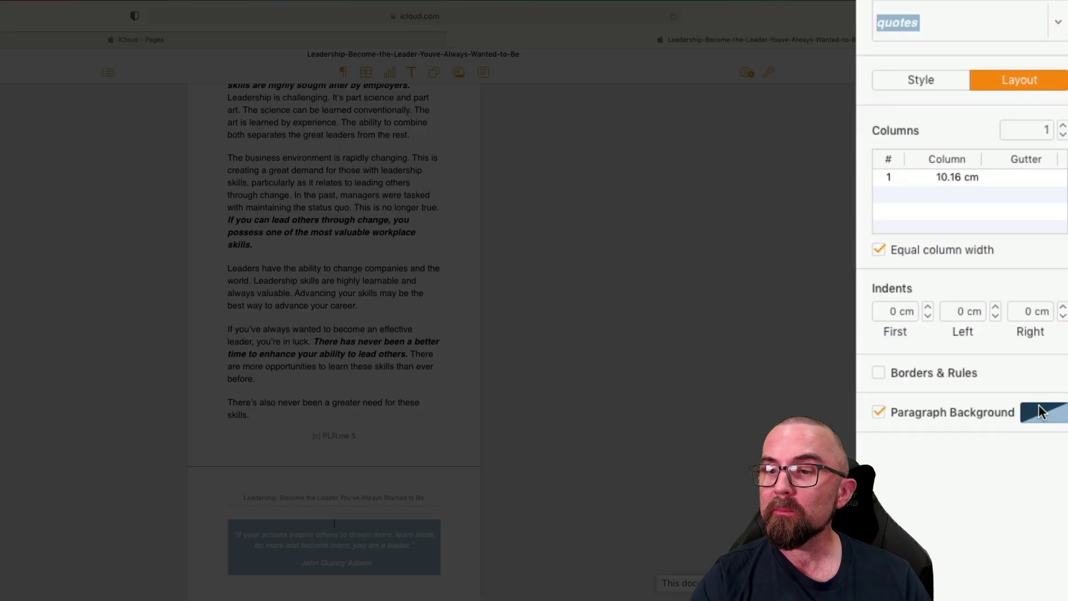
click(1037, 386)
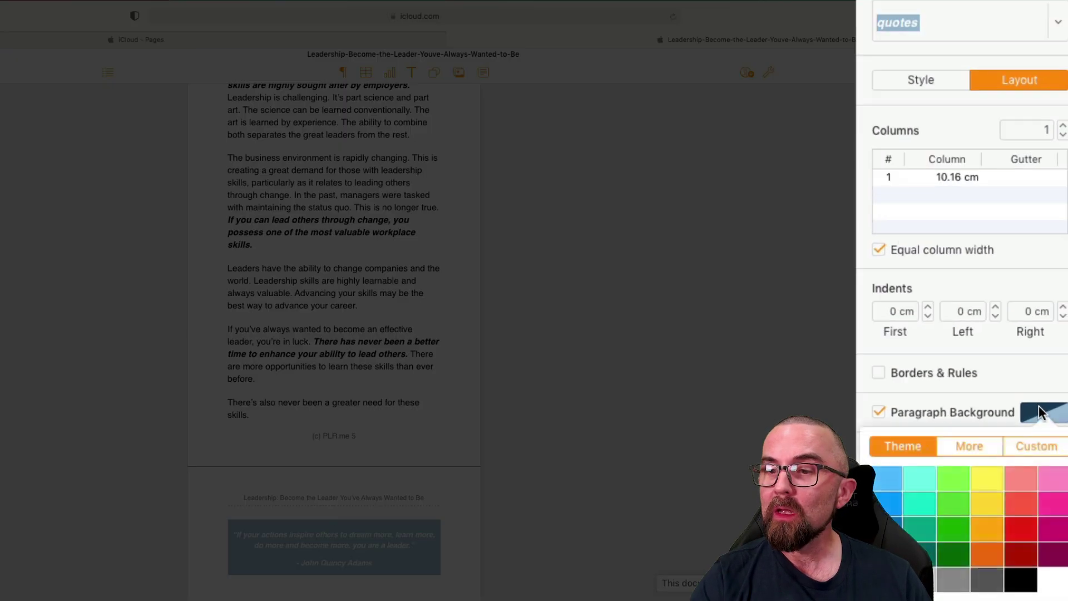
click(955, 479)
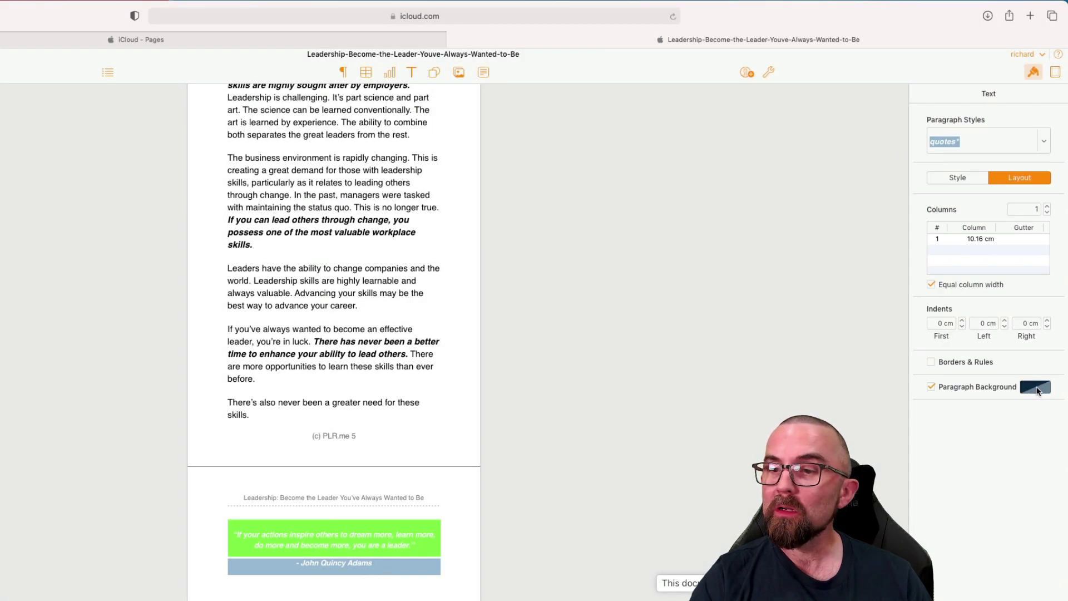
click(1037, 391)
click(1026, 463)
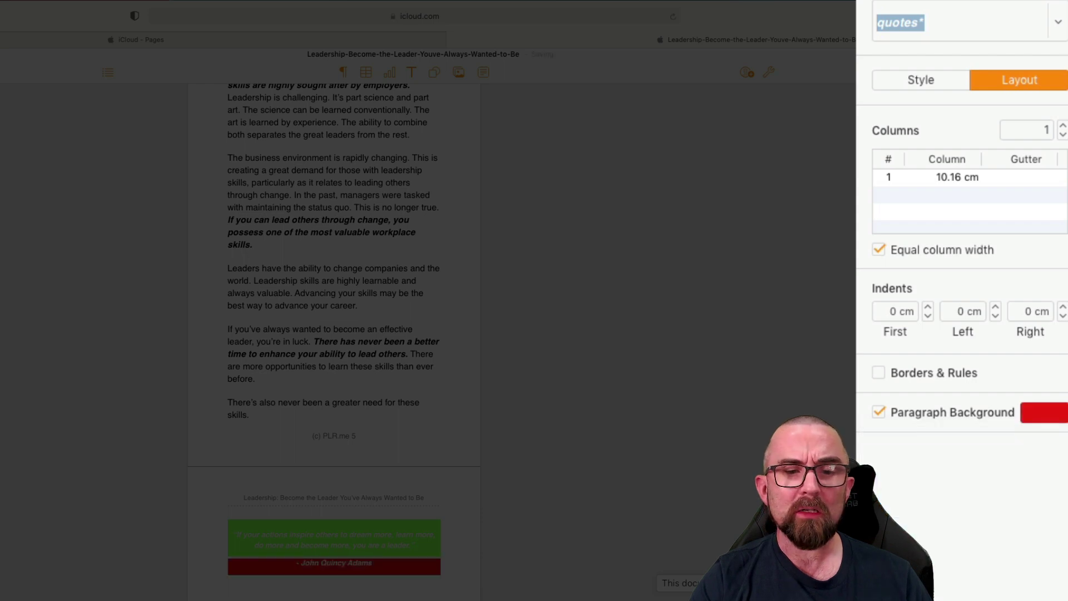
click(357, 571)
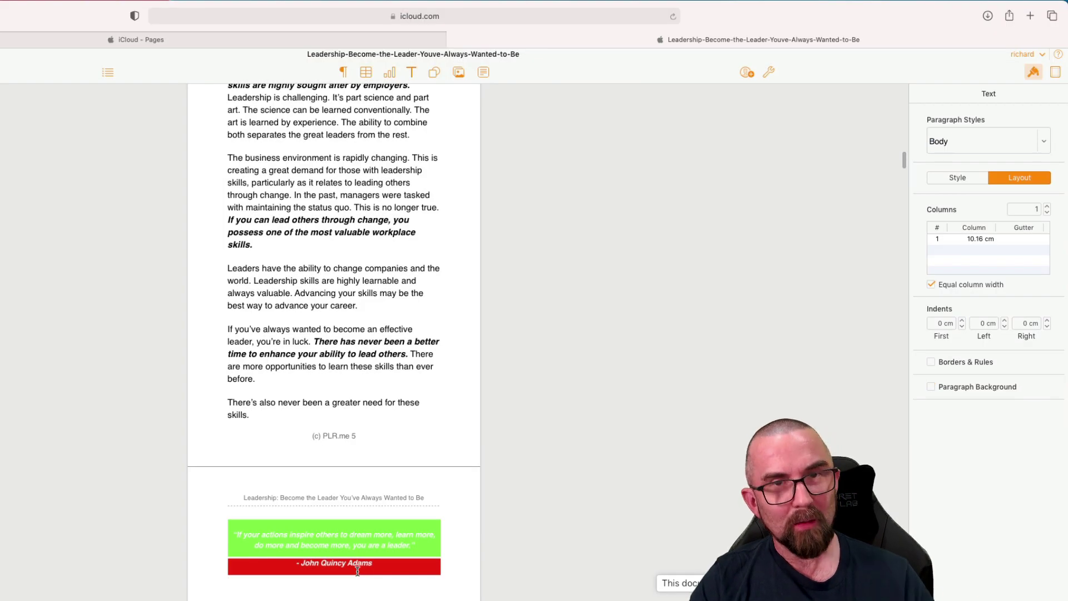
Give the Nelson Mandela quote a green background and its attribution line red.
scroll(342, 498, down, 2)
scroll(342, 498, down, 7)
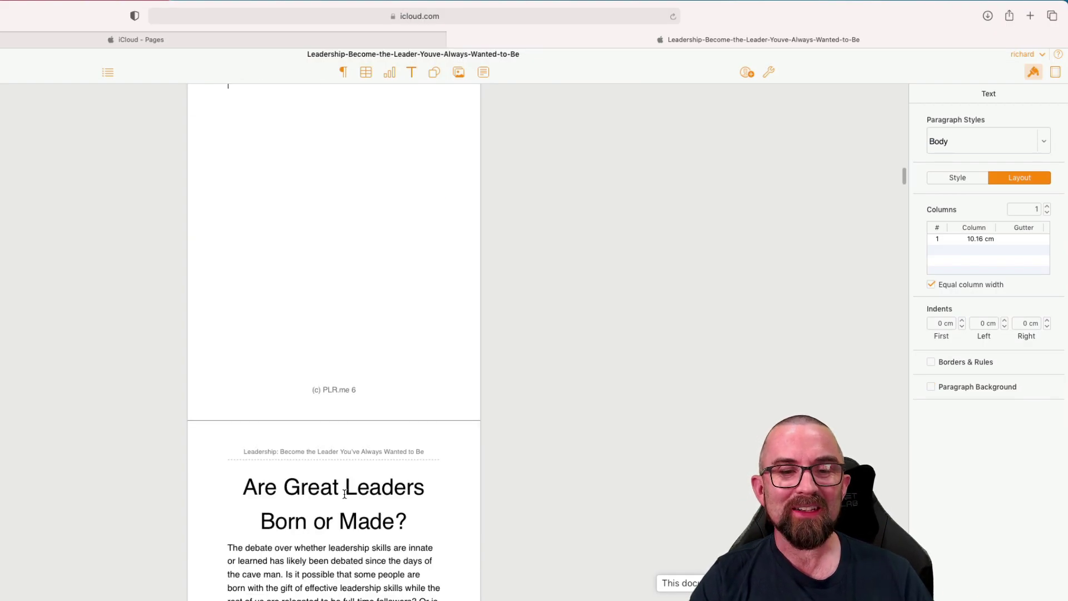
scroll(342, 497, down, 5)
scroll(344, 495, down, 1)
scroll(345, 495, down, 5)
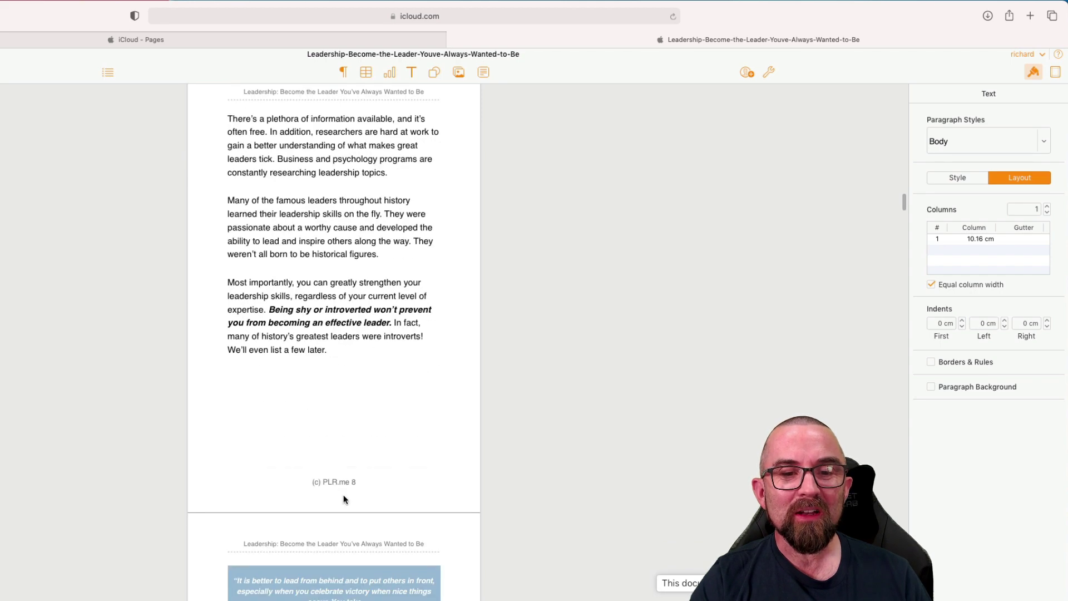
scroll(344, 495, down, 2)
click(358, 482)
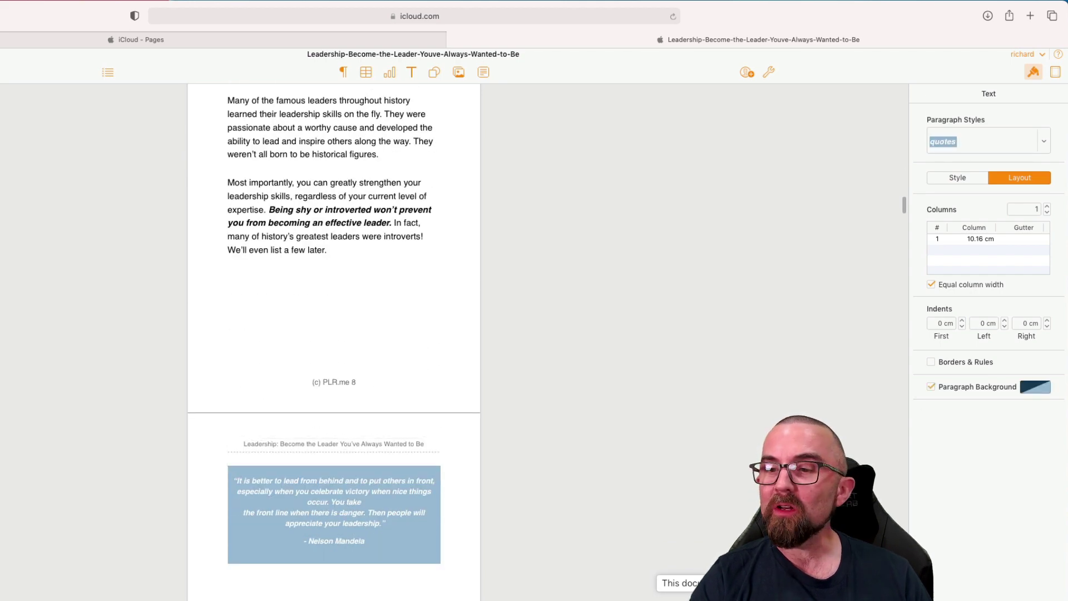
click(1031, 387)
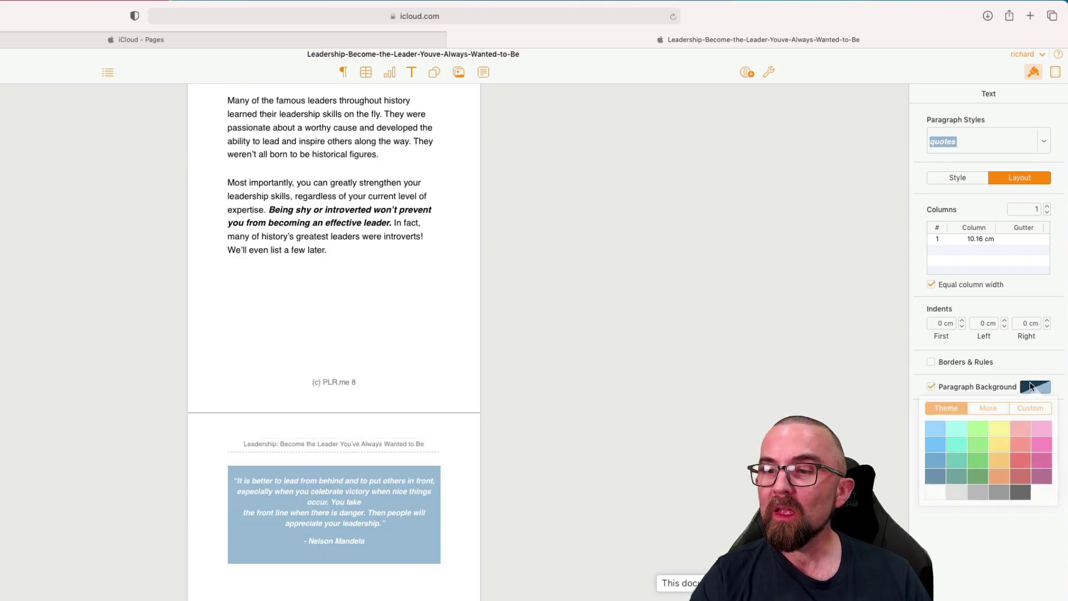
click(983, 422)
click(399, 538)
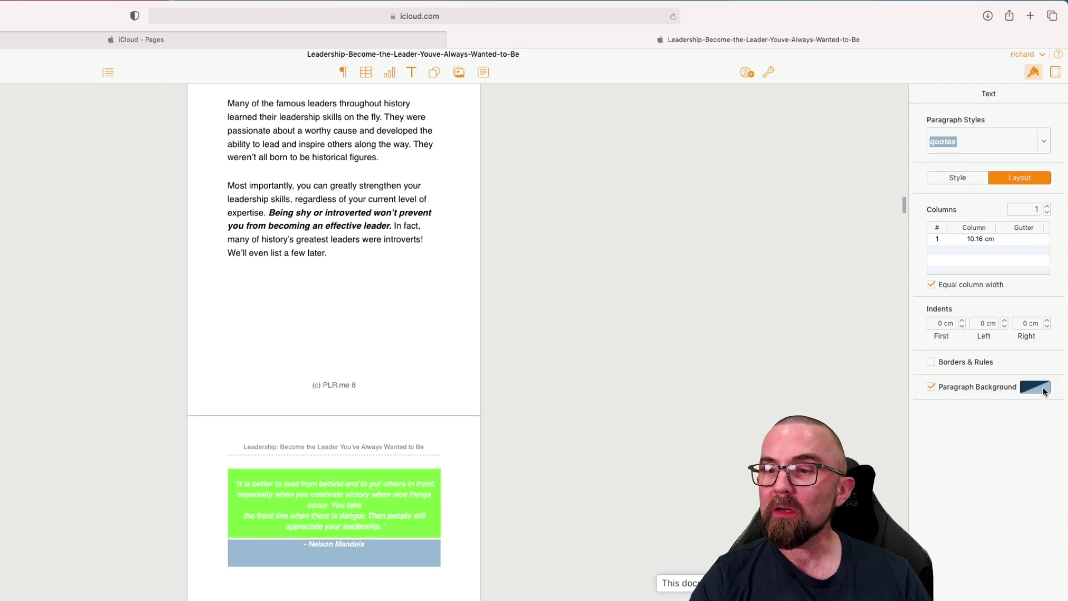
click(1043, 390)
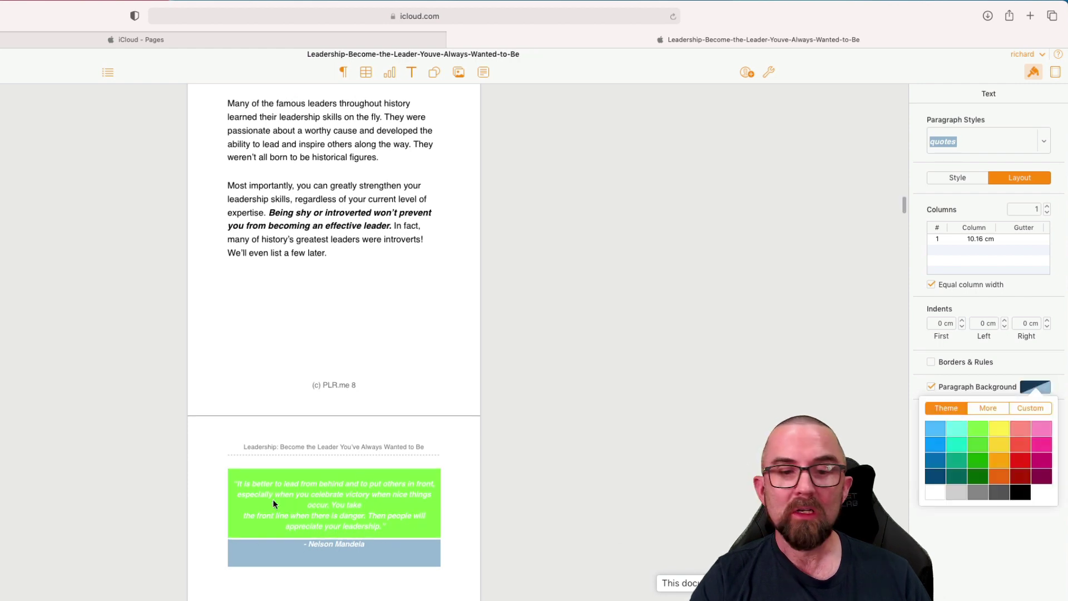
click(1023, 460)
scroll(394, 490, down, 8)
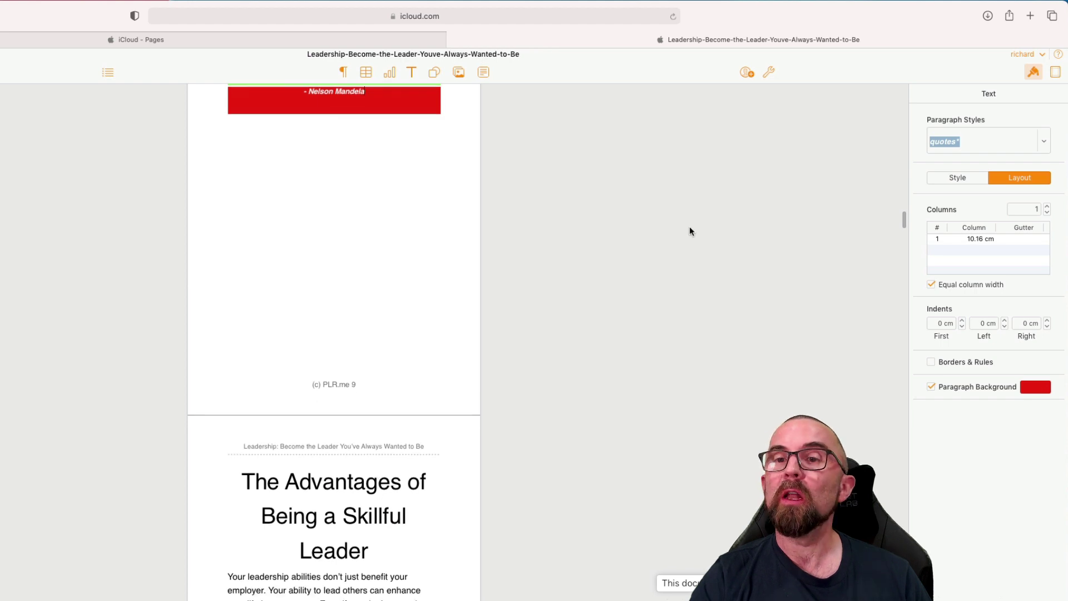
click(768, 73)
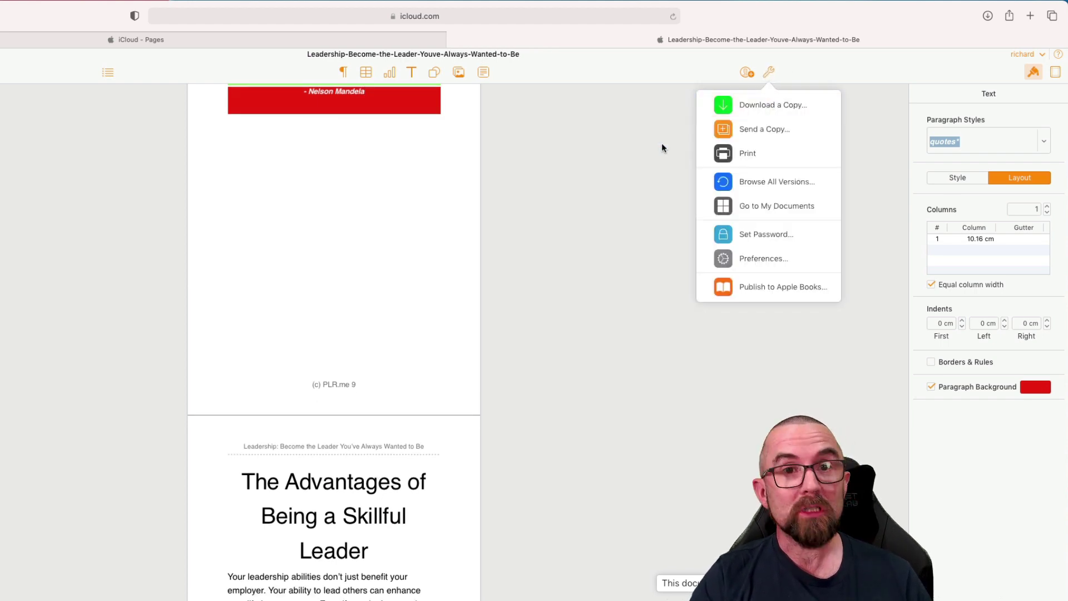
click(638, 154)
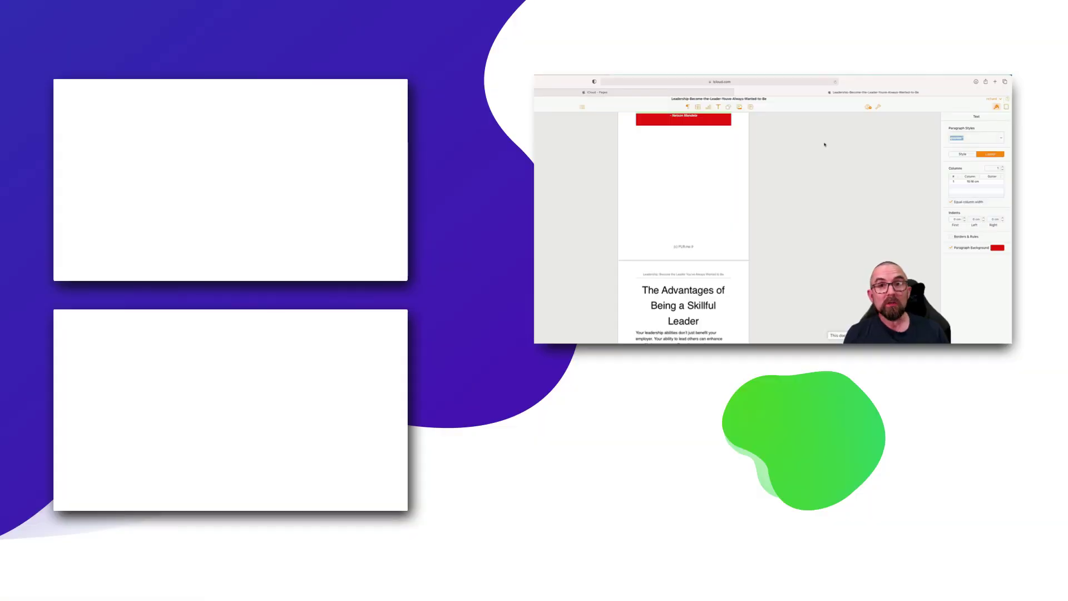